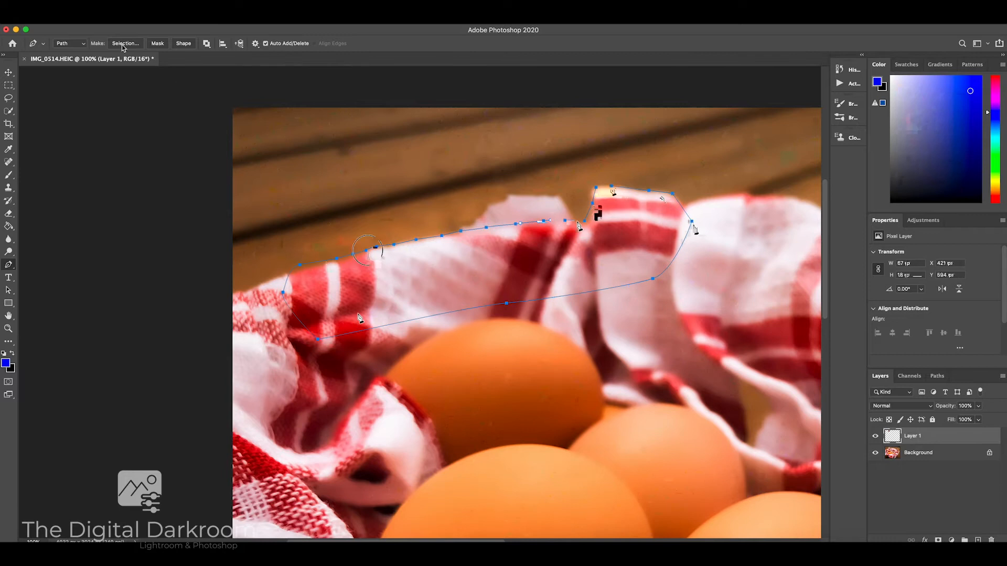
# Step: Turn the path along the cloth's edge into a selection and clone wood planks over the pale object behind the cloth
pyautogui.click(210, 58)
pyautogui.click(8, 188)
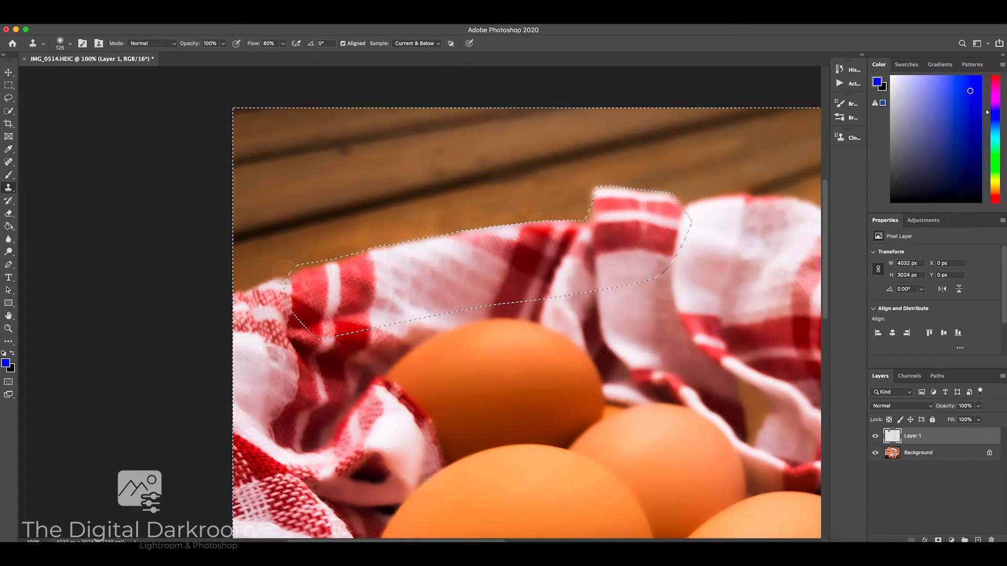
pyautogui.keyDown('alt'); pyautogui.click(434, 169); pyautogui.keyUp('alt')
pyautogui.keyDown('alt'); pyautogui.click(382, 191); pyautogui.keyUp('alt')
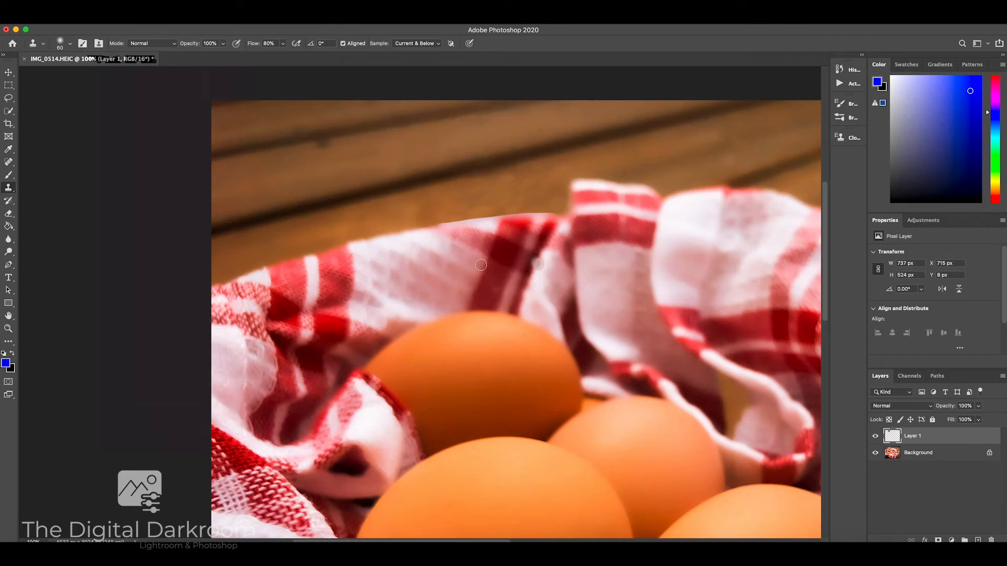
# Step: Soften the hard upper edge of the cloth where the object was removed with the Blur tool
pyautogui.press('e')
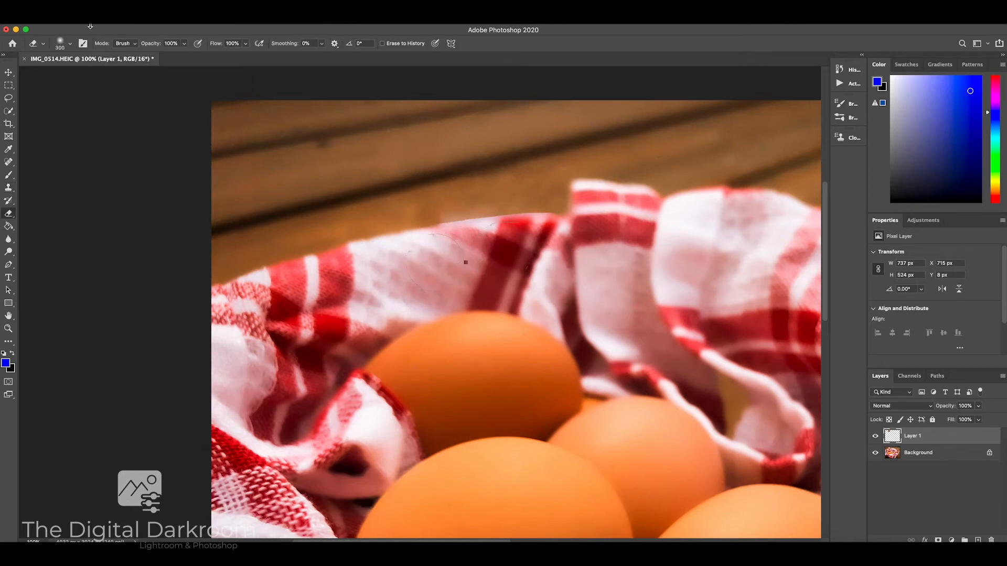
pyautogui.click(9, 239)
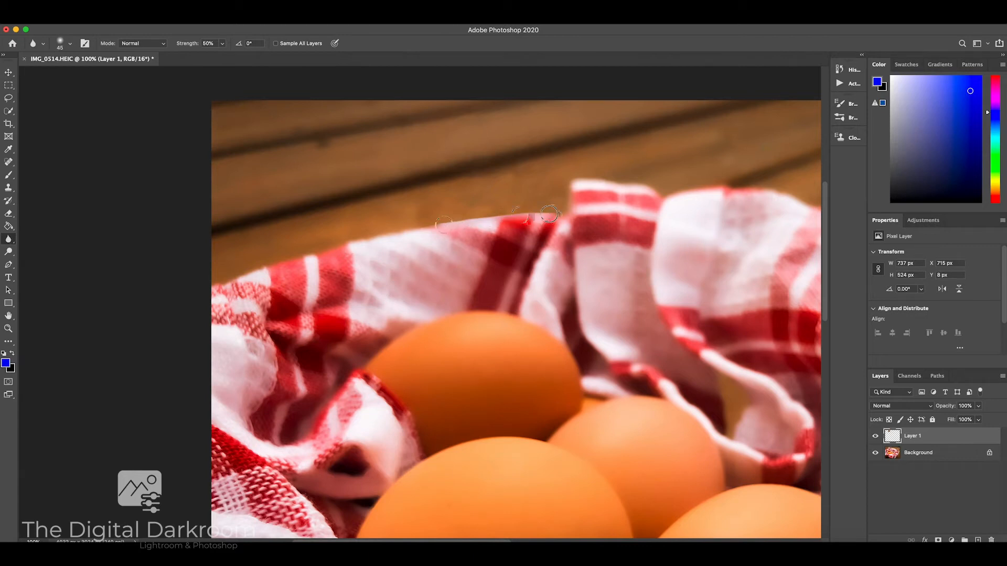
pyautogui.moveTo(441, 225)
pyautogui.mouseDown()
pyautogui.moveTo(452, 225)
pyautogui.moveTo(440, 228)
pyautogui.mouseUp()
pyautogui.press('super+minus')
pyautogui.press('super+minus')
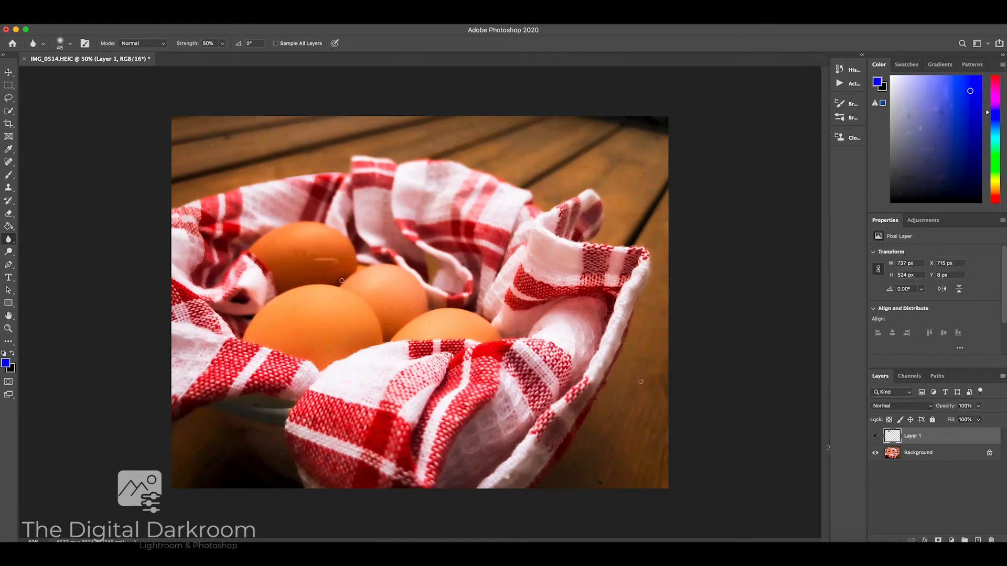
# Step: Create a new layer and clone checked fabric over the exposed bowl below the folded cloth with a 200 px brush
pyautogui.click(876, 436)
pyautogui.click(8, 188)
pyautogui.click(978, 539)
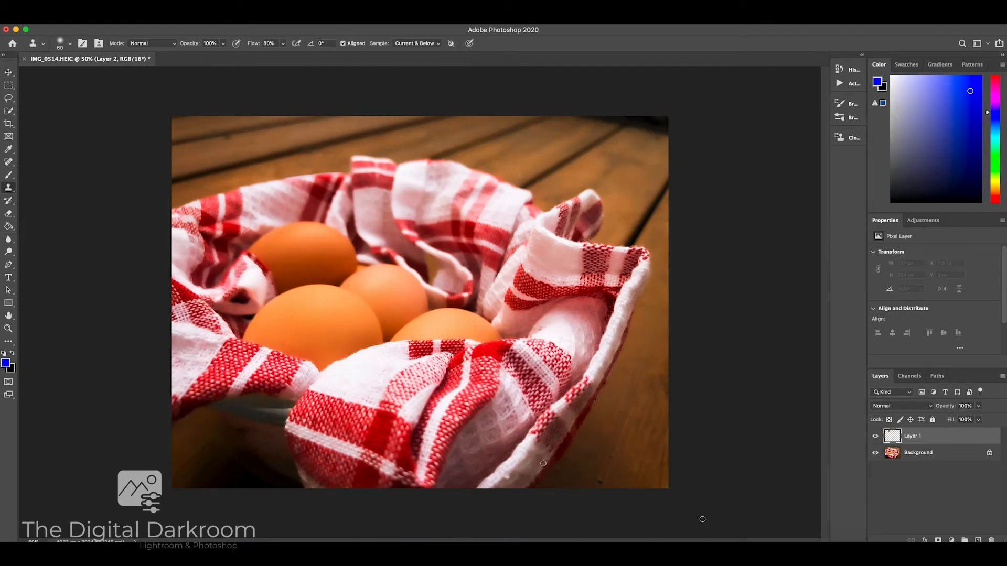
pyautogui.press('super+plus')
pyautogui.press('super+plus')
pyautogui.press(']')
pyautogui.press(']')
pyautogui.press(']')
pyautogui.press(']')
pyautogui.press(']')
pyautogui.press(']')
pyautogui.press(']')
pyautogui.keyDown('alt'); pyautogui.click(614, 421); pyautogui.keyUp('alt')
pyautogui.moveTo(424, 345)
pyautogui.mouseDown()
pyautogui.moveTo(390, 315)
pyautogui.moveTo(294, 321)
pyautogui.mouseUp()
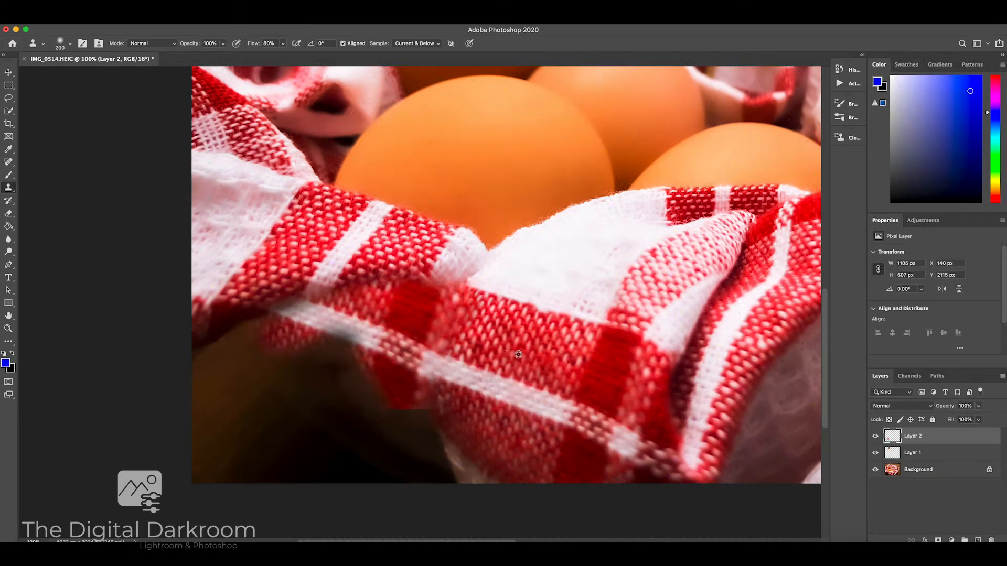
# Step: Resample the plain red weave and white stripe and clone them along the extended cloth to replace the repeated dark red band
pyautogui.press('super+minus')
pyautogui.press('super+plus')
pyautogui.press('super+plus')
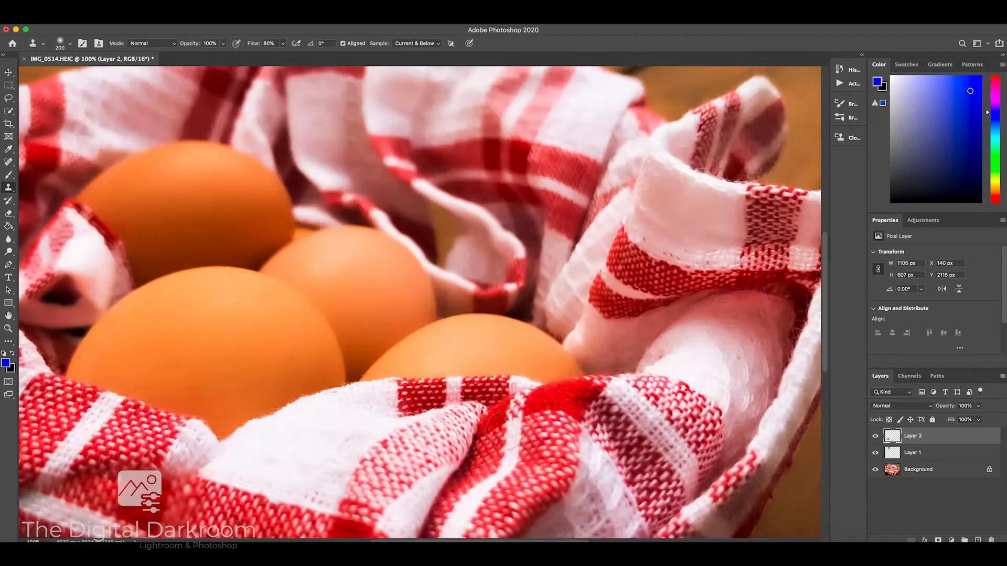
pyautogui.hscroll(-5, 504, 428)
pyautogui.scroll(-4, 503, 428)
pyautogui.keyDown('alt'); pyautogui.click(496, 418); pyautogui.keyUp('alt')
pyautogui.moveTo(354, 358)
pyautogui.mouseDown()
pyautogui.moveTo(340, 381)
pyautogui.moveTo(416, 416)
pyautogui.moveTo(341, 399)
pyautogui.moveTo(303, 427)
pyautogui.moveTo(295, 411)
pyautogui.mouseUp()
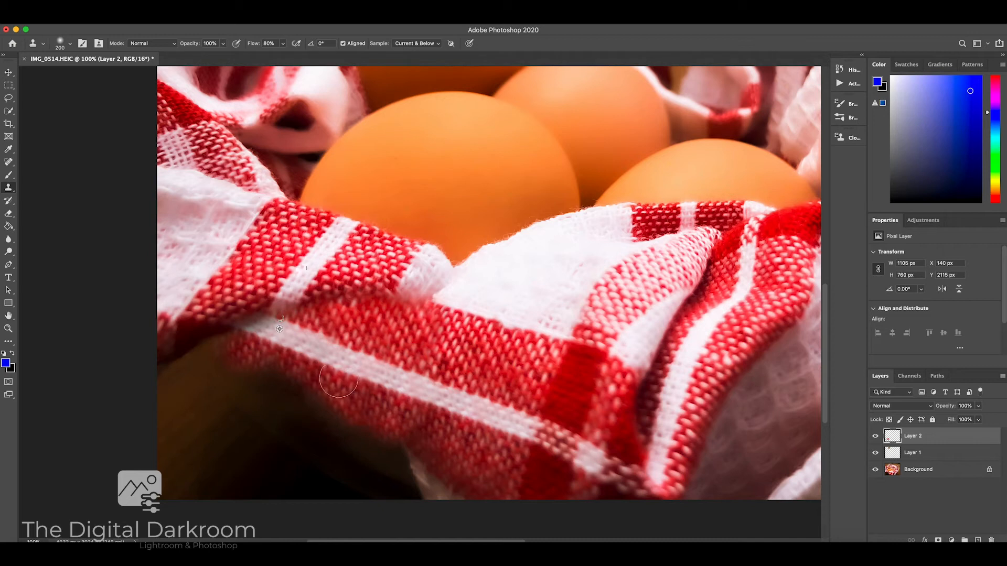
# Step: Try cloning the fabric with the clone source flipped vertically and horizontally
pyautogui.click(849, 138)
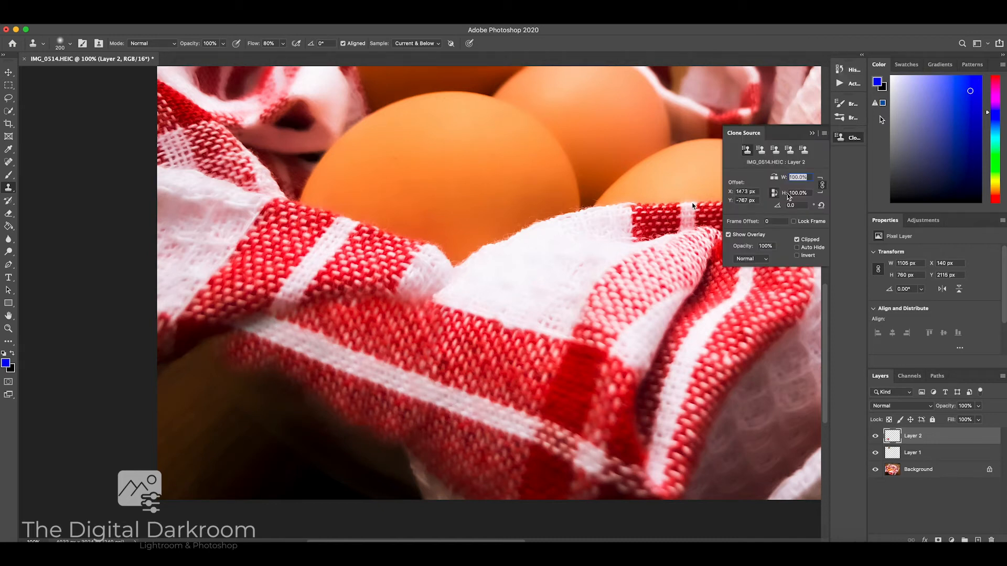
pyautogui.click(774, 193)
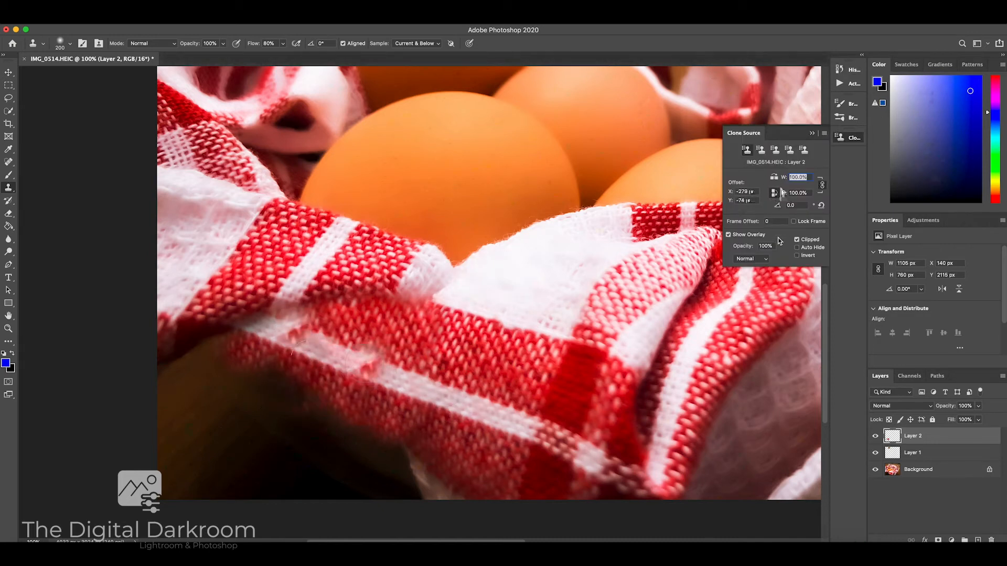
pyautogui.click(775, 193)
pyautogui.click(774, 177)
pyautogui.moveTo(277, 380); pyautogui.dragTo(277, 379)
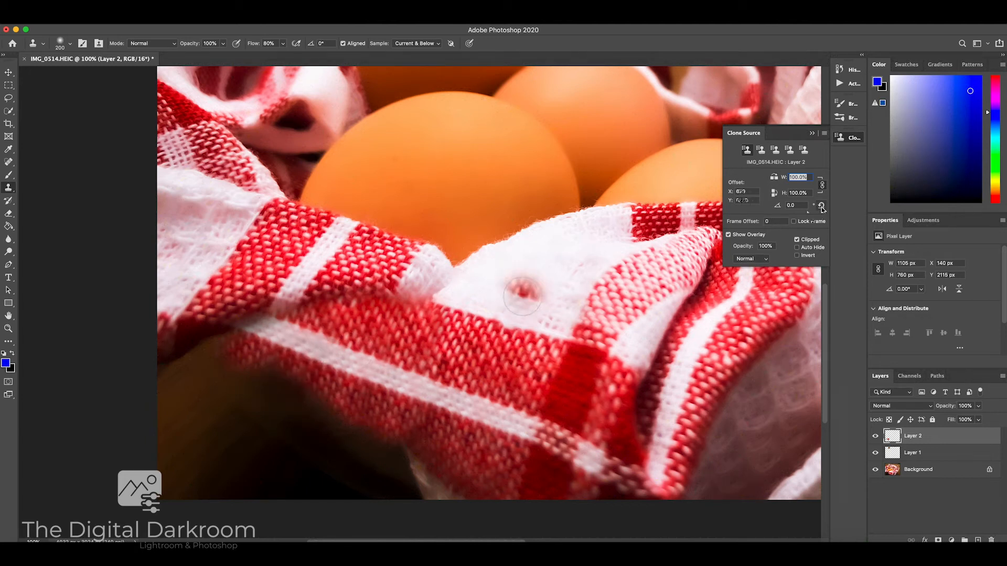
# Step: Try stamping the fabric with the clone source rotated 180 degrees
pyautogui.doubleClick(797, 205)
pyautogui.write('180')
pyautogui.keyDown('alt'); pyautogui.click(343, 373); pyautogui.keyUp('alt')
pyautogui.click(331, 374)
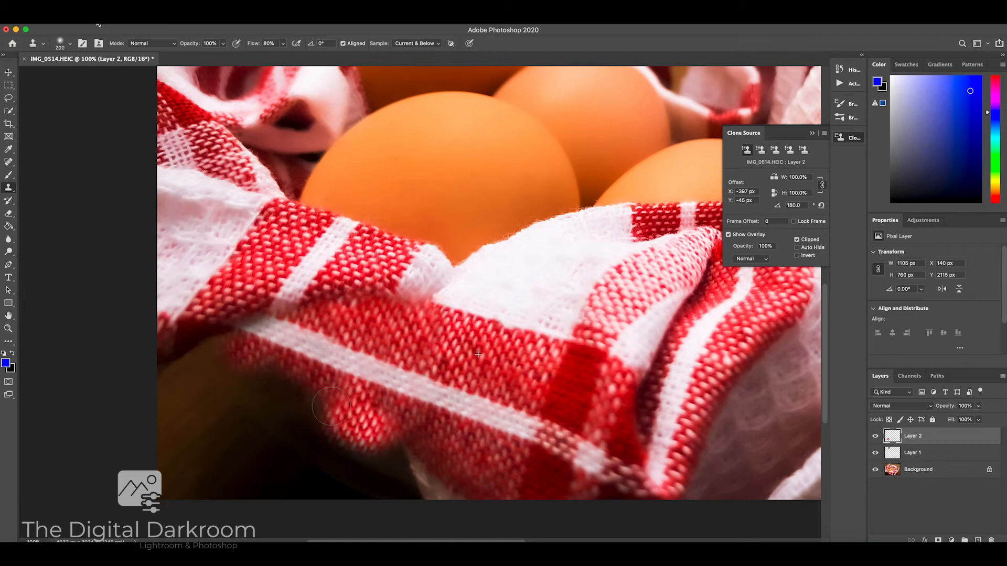
pyautogui.click(813, 134)
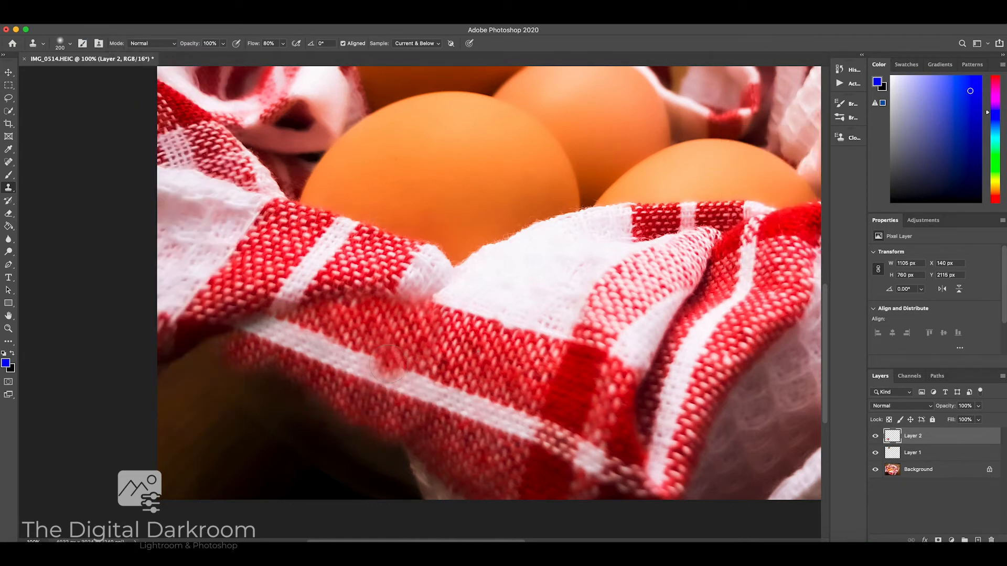
# Step: Clone the striped fabric over the remaining bowl and dark background down to the photo's lower-left corner
pyautogui.keyDown('alt'); pyautogui.click(452, 467); pyautogui.keyUp('alt')
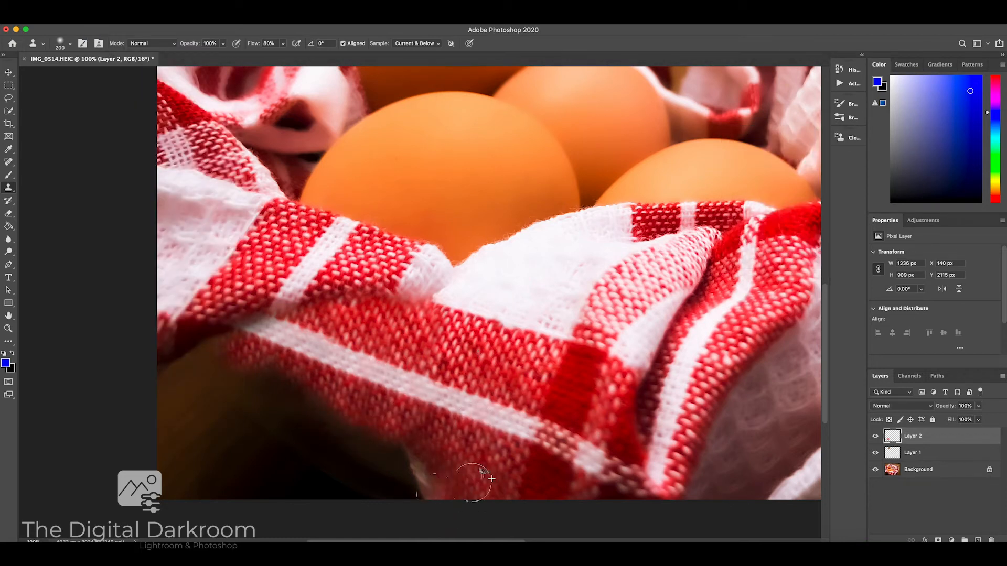
pyautogui.moveTo(424, 475); pyautogui.dragTo(394, 488)
pyautogui.moveTo(410, 437)
pyautogui.mouseDown()
pyautogui.moveTo(379, 456)
pyautogui.moveTo(361, 429)
pyautogui.moveTo(361, 466)
pyautogui.moveTo(405, 448)
pyautogui.moveTo(299, 396)
pyautogui.moveTo(320, 444)
pyautogui.moveTo(295, 417)
pyautogui.moveTo(359, 450)
pyautogui.moveTo(305, 472)
pyautogui.moveTo(308, 486)
pyautogui.moveTo(249, 491)
pyautogui.moveTo(360, 422)
pyautogui.mouseUp()
pyautogui.keyDown('alt'); pyautogui.click(452, 416); pyautogui.keyUp('alt')
pyautogui.moveTo(416, 497)
pyautogui.mouseDown()
pyautogui.moveTo(393, 482)
pyautogui.moveTo(470, 508)
pyautogui.moveTo(299, 490)
pyautogui.mouseUp()
pyautogui.keyDown('alt'); pyautogui.click(437, 404); pyautogui.keyUp('alt')
pyautogui.moveTo(218, 417)
pyautogui.mouseDown()
pyautogui.moveTo(349, 467)
pyautogui.moveTo(361, 381)
pyautogui.moveTo(394, 312)
pyautogui.mouseUp()
pyautogui.keyDown('alt'); pyautogui.click(548, 436); pyautogui.keyUp('alt')
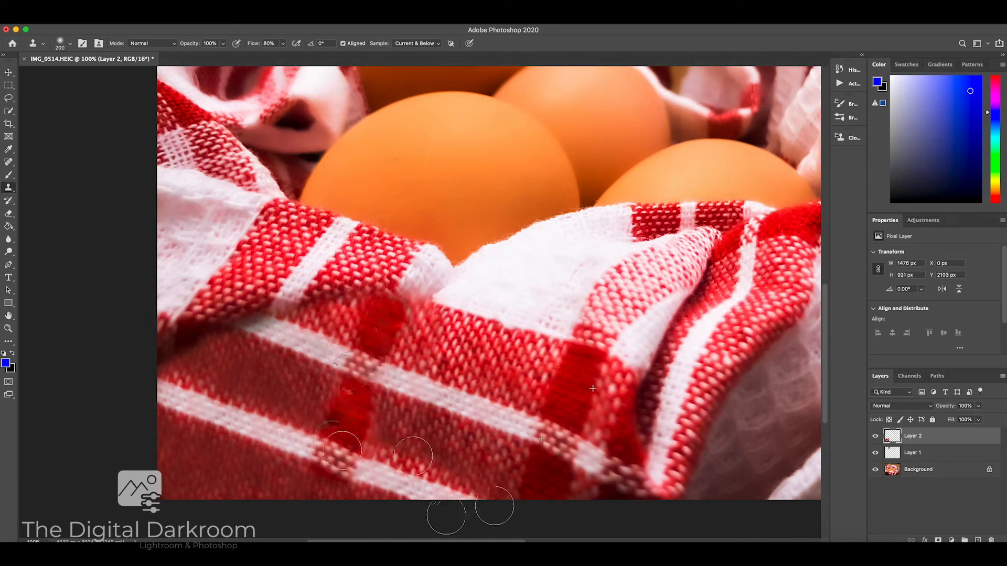
# Step: Resample nearby fabric with a smaller clone brush and cover the pale blotch and irregularities in the extended cloth
pyautogui.press('super+minus')
pyautogui.press('super+minus')
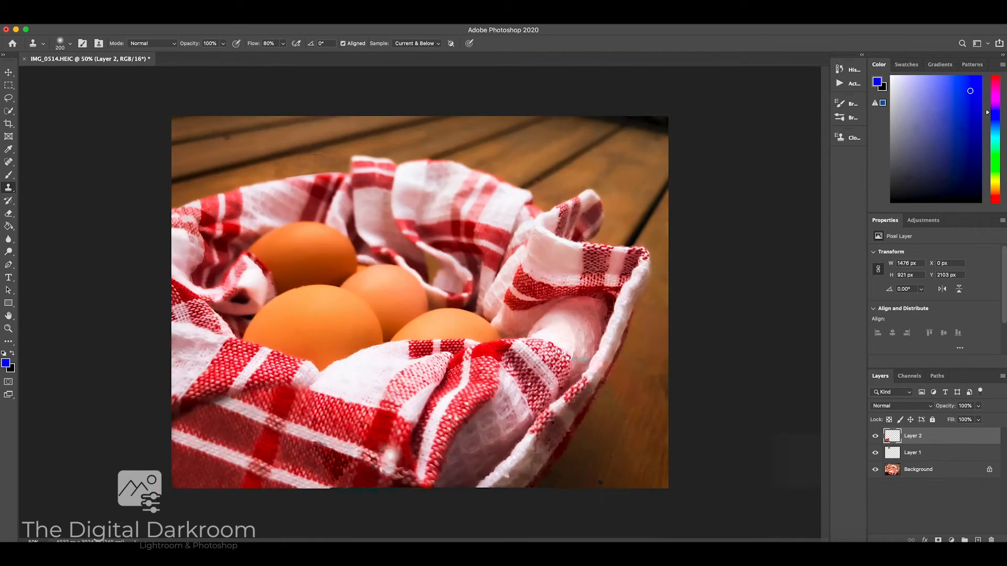
pyautogui.press('super+plus')
pyautogui.press('super+plus')
pyautogui.press('[')
pyautogui.press('[')
pyautogui.press('[')
pyautogui.press('[')
pyautogui.keyDown('alt'); pyautogui.click(361, 360); pyautogui.keyUp('alt')
pyautogui.moveTo(413, 357)
pyautogui.mouseDown()
pyautogui.moveTo(494, 355)
pyautogui.moveTo(505, 365)
pyautogui.mouseUp()
pyautogui.keyDown('alt'); pyautogui.click(335, 363); pyautogui.keyUp('alt')
pyautogui.keyDown('alt'); pyautogui.click(341, 365); pyautogui.keyUp('alt')
pyautogui.keyDown('alt'); pyautogui.click(630, 419); pyautogui.keyUp('alt')
pyautogui.moveTo(580, 389); pyautogui.dragTo(506, 365)
pyautogui.moveTo(580, 371); pyautogui.dragTo(468, 322)
# Step: Refine the seam between the original folded cloth and the cloned fabric with a 45 px clone brush
pyautogui.press('[')
pyautogui.press('[')
pyautogui.press('[')
pyautogui.press('[')
pyautogui.keyDown('alt'); pyautogui.click(283, 395); pyautogui.keyUp('alt')
pyautogui.press('[')
pyautogui.press('[')
pyautogui.moveTo(318, 330)
pyautogui.mouseDown()
pyautogui.moveTo(340, 317)
pyautogui.moveTo(388, 305)
pyautogui.mouseUp()
pyautogui.press('super+minus')
pyautogui.press('super+minus')
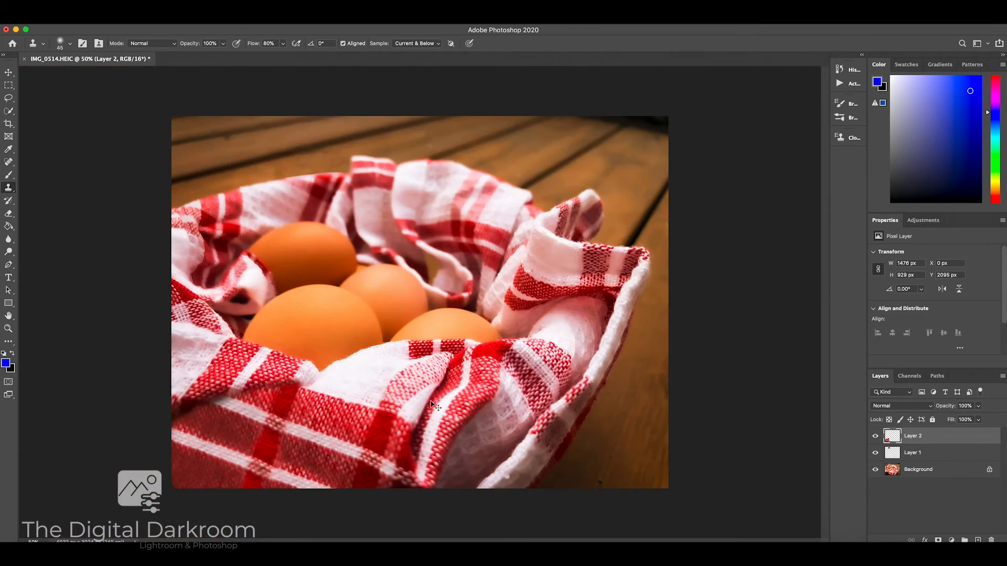
# Step: Set the brightness of the lower Brightness/Contrast adjustment layer to 66
pyautogui.click(903, 406)
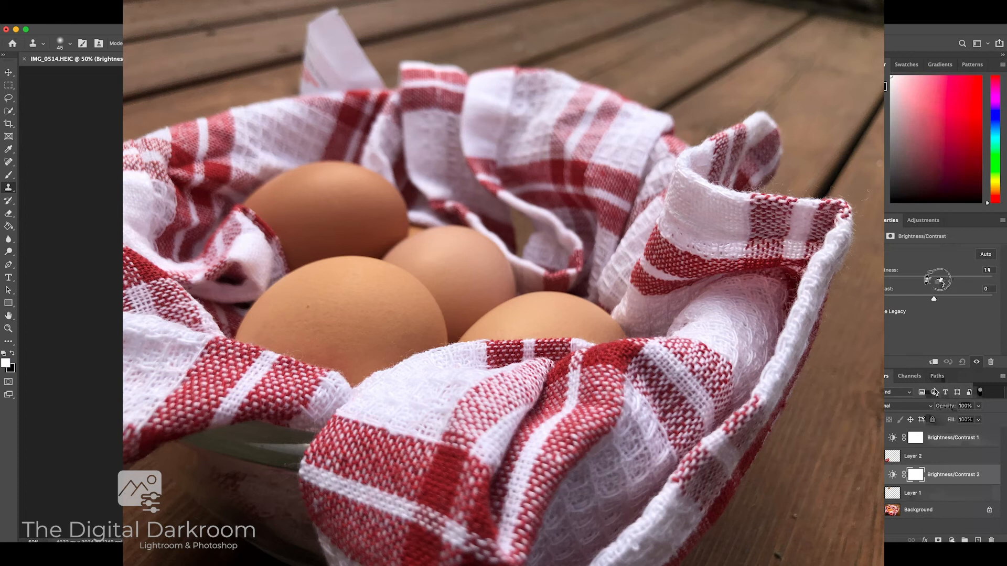
pyautogui.moveTo(941, 280); pyautogui.dragTo(943, 280)
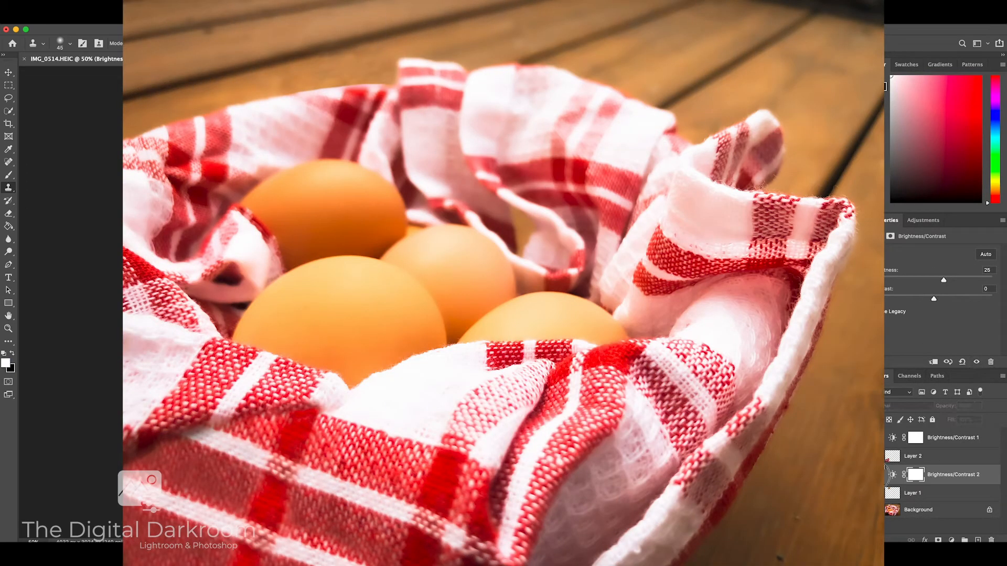
pyautogui.click(893, 440)
pyautogui.moveTo(917, 281); pyautogui.dragTo(960, 281)
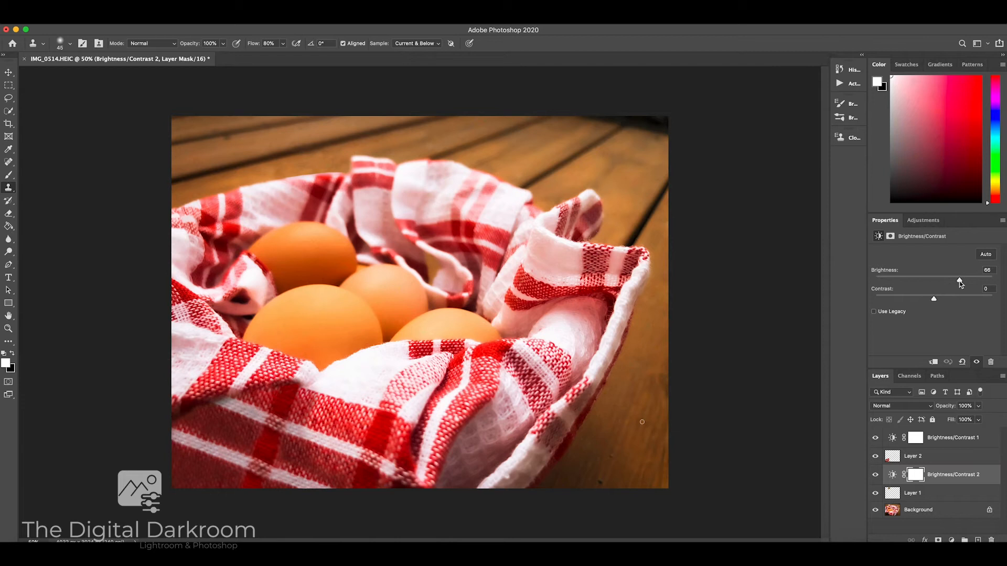
# Step: Adjust both Brightness/Contrast layers, raising the lower one's brightness further and setting the upper one's to -38
pyautogui.click(875, 437)
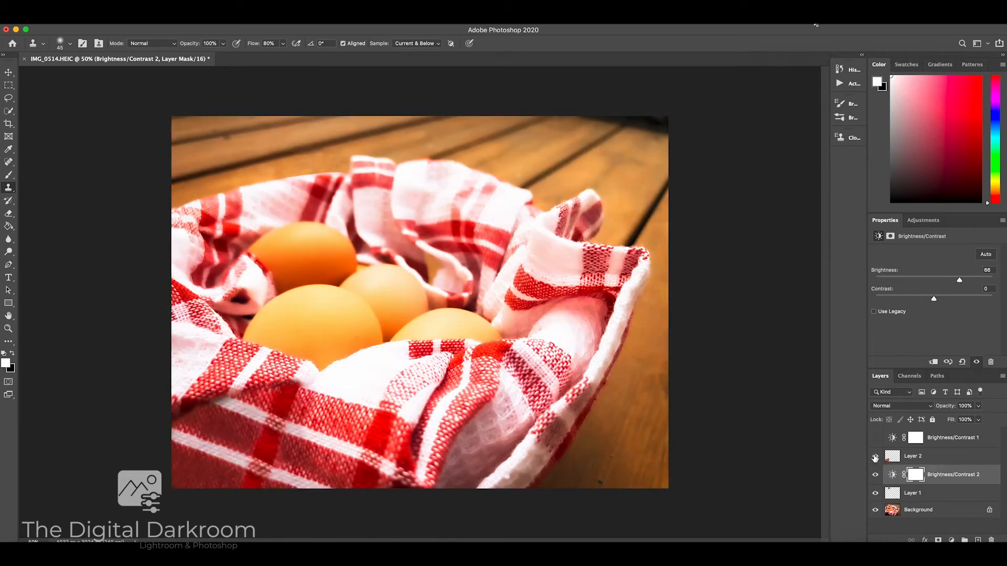
pyautogui.click(875, 438)
pyautogui.click(892, 474)
pyautogui.moveTo(960, 280); pyautogui.dragTo(967, 283)
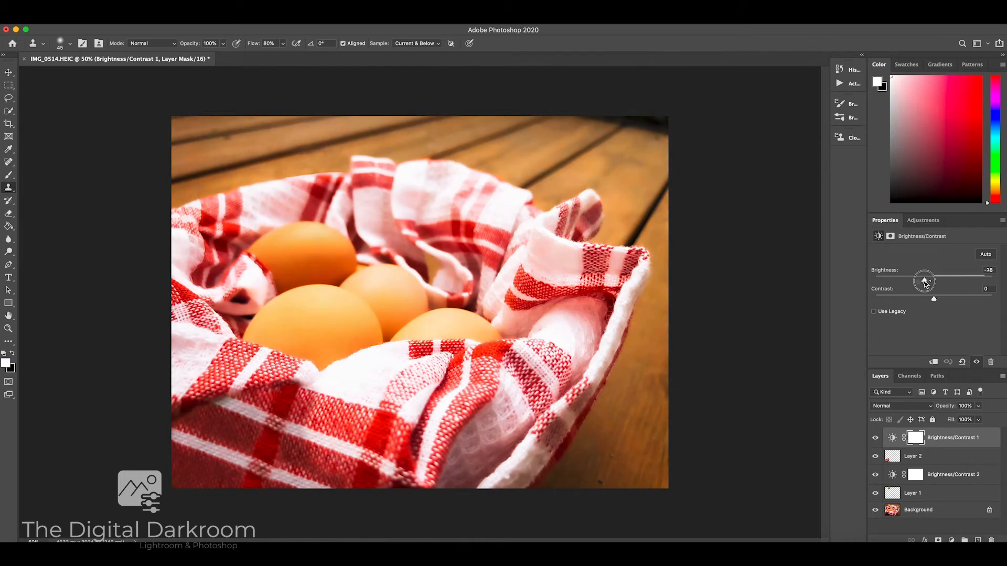
# Step: Toggle the two Brightness/Contrast layers off and on to compare their effect, and raise the upper layer's brightness
pyautogui.click(875, 438)
pyautogui.click(875, 475)
pyautogui.click(876, 475)
pyautogui.click(876, 475)
pyautogui.click(876, 438)
pyautogui.click(876, 438)
pyautogui.click(875, 438)
pyautogui.moveTo(924, 280); pyautogui.dragTo(946, 279)
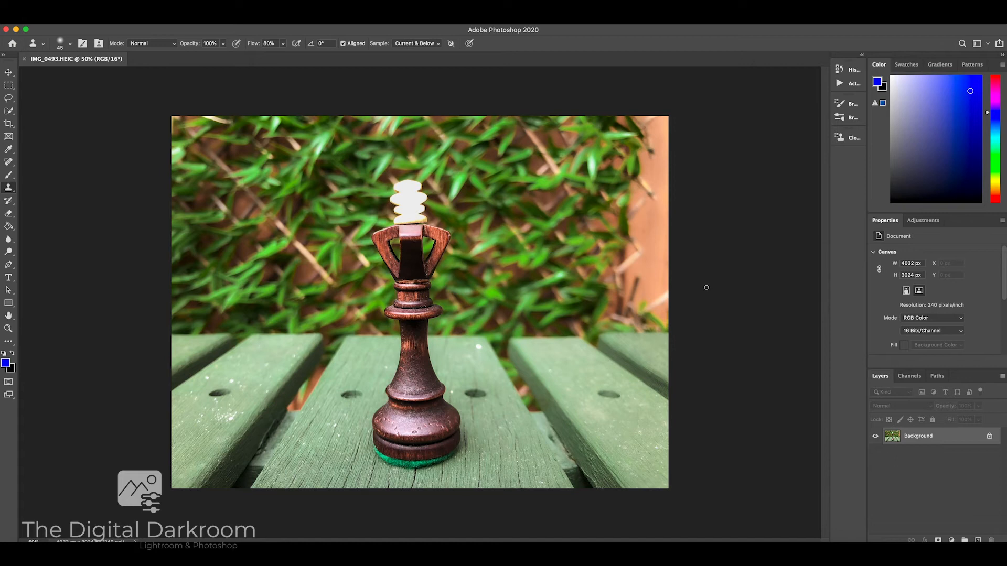
# Step: In the chess piece photo, create a new layer and clone leaves over the orange fence post and the nearby bare stem
pyautogui.click(977, 540)
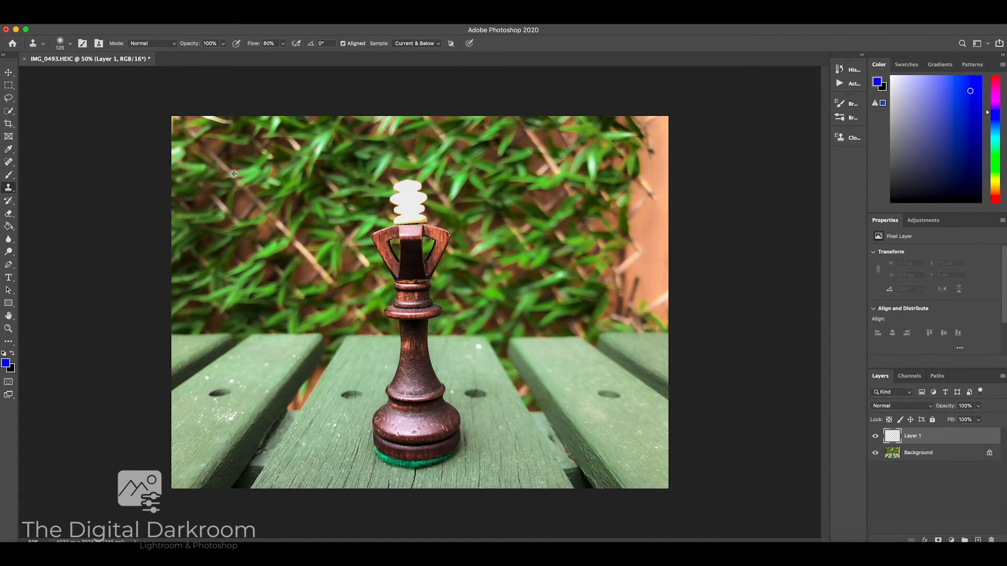
pyautogui.moveTo(568, 184)
pyautogui.mouseDown()
pyautogui.moveTo(663, 292)
pyautogui.moveTo(628, 307)
pyautogui.moveTo(627, 252)
pyautogui.moveTo(611, 265)
pyautogui.moveTo(632, 134)
pyautogui.moveTo(651, 121)
pyautogui.moveTo(650, 244)
pyautogui.moveTo(668, 303)
pyautogui.moveTo(675, 200)
pyautogui.mouseUp()
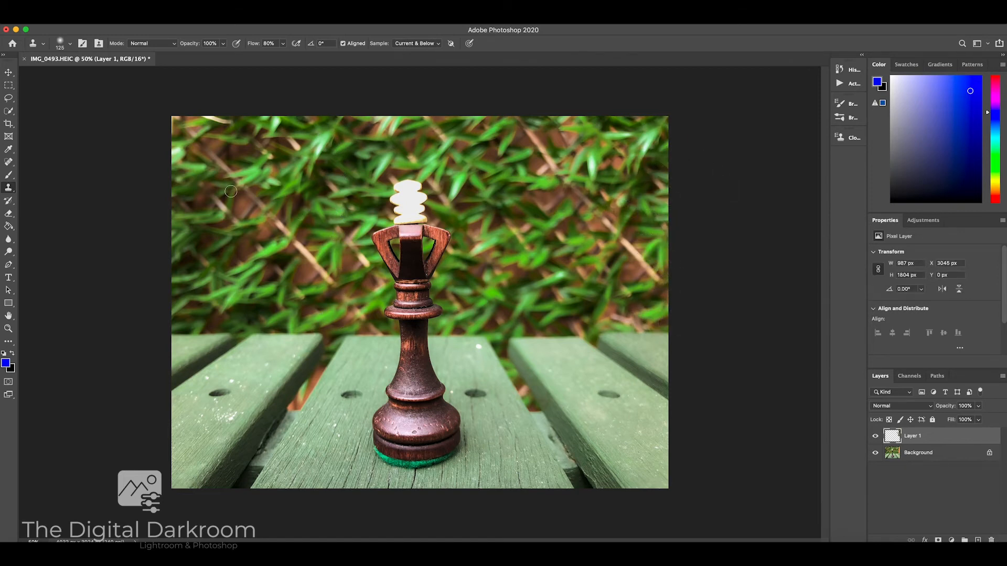
pyautogui.moveTo(560, 148)
pyautogui.mouseDown()
pyautogui.moveTo(526, 128)
pyautogui.moveTo(521, 146)
pyautogui.moveTo(571, 128)
pyautogui.moveTo(553, 129)
pyautogui.moveTo(554, 167)
pyautogui.mouseUp()
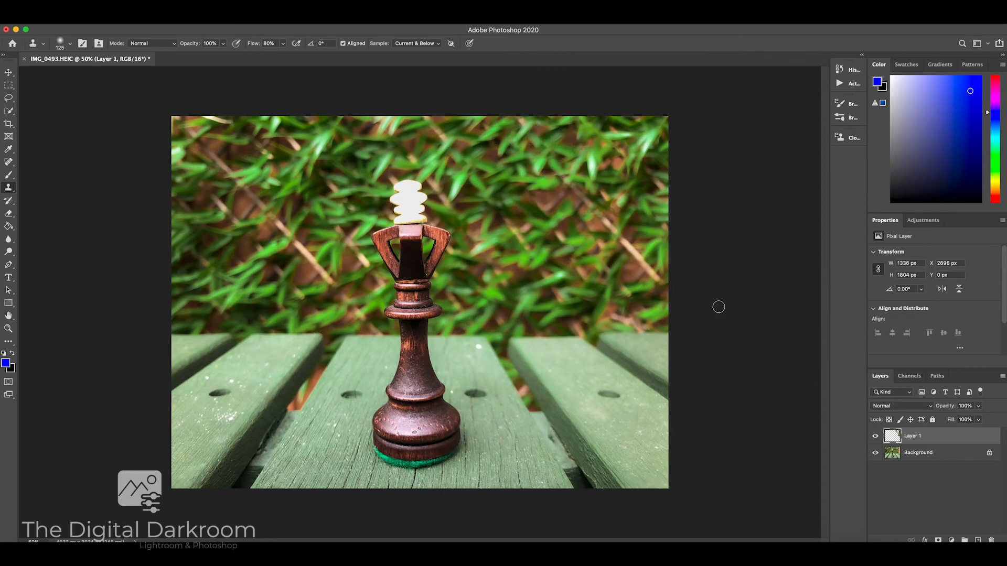
# Step: Create a new layer, clone plank texture over the table's round holes with a 150 px brush, and compare by toggling the clone layers
pyautogui.press('super+alt+shift+n')
pyautogui.press(']')
pyautogui.press(']')
pyautogui.moveTo(600, 391); pyautogui.dragTo(616, 396)
pyautogui.press('[')
pyautogui.click(549, 420)
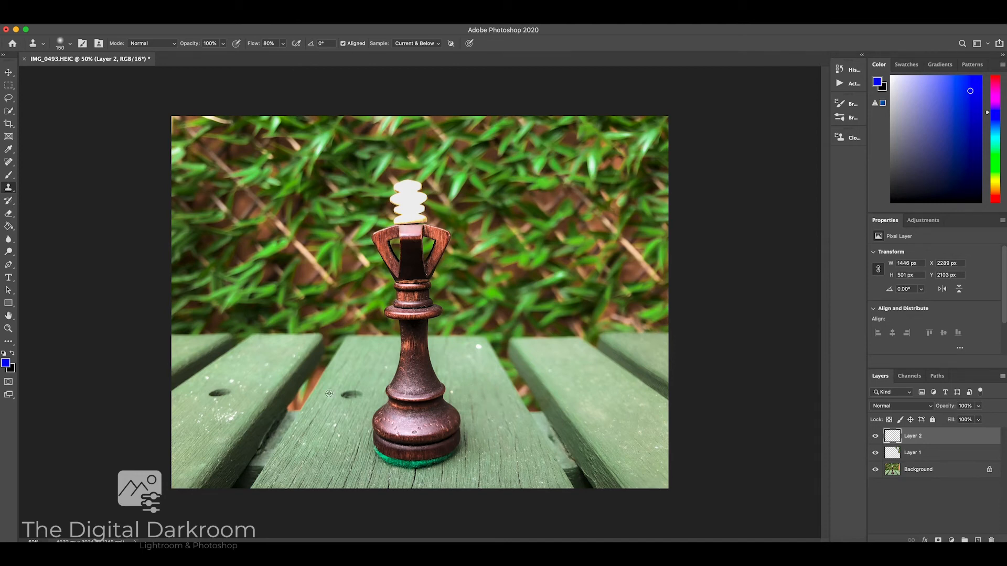
pyautogui.click(347, 396)
pyautogui.click(224, 393)
pyautogui.click(480, 351)
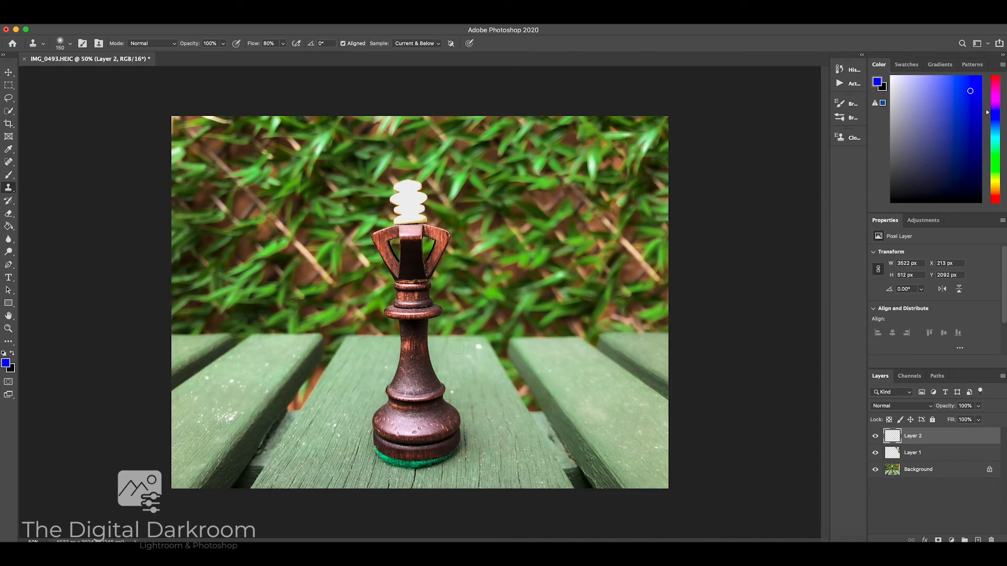
pyautogui.click(876, 436)
pyautogui.click(875, 436)
pyautogui.click(875, 454)
pyautogui.click(876, 453)
# Step: Create a new layer and clone plank texture over the green felt edge under the chess piece with a 45 px brush
pyautogui.press('super+plus')
pyautogui.press('super+plus')
pyautogui.press('super+plus')
pyautogui.scroll(-10, 482, 428)
pyautogui.click(978, 540)
pyautogui.hscroll(-2, 472, 442)
pyautogui.keyDown('alt'); pyautogui.click(640, 406); pyautogui.keyUp('alt')
pyautogui.press('[')
pyautogui.press('[')
pyautogui.press('[')
pyautogui.press('[')
pyautogui.press('[')
pyautogui.press('[')
pyautogui.press('[')
pyautogui.press('[')
pyautogui.moveTo(650, 347)
pyautogui.mouseDown()
pyautogui.moveTo(603, 381)
pyautogui.moveTo(514, 404)
pyautogui.moveTo(560, 414)
pyautogui.moveTo(538, 398)
pyautogui.moveTo(502, 406)
pyautogui.moveTo(413, 398)
pyautogui.moveTo(321, 349)
pyautogui.moveTo(346, 385)
pyautogui.moveTo(414, 412)
pyautogui.moveTo(434, 413)
pyautogui.moveTo(344, 383)
pyautogui.moveTo(547, 409)
pyautogui.moveTo(653, 367)
pyautogui.moveTo(674, 336)
pyautogui.mouseUp()
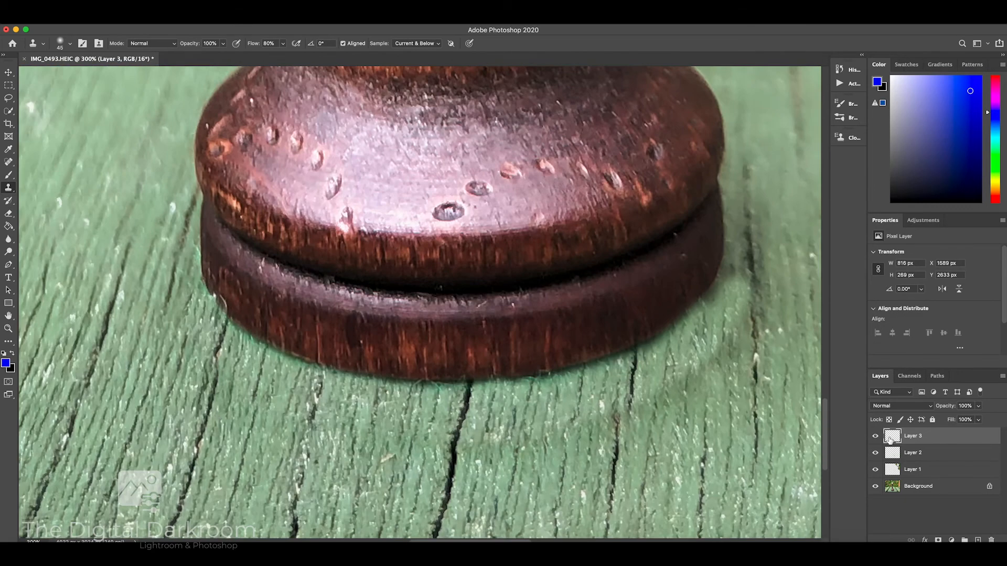
# Step: Create a new layer and set the Brush's foreground colour to a green sampled from the planks beside the chess piece's base
pyautogui.click(977, 540)
pyautogui.press('b')
pyautogui.click(5, 363)
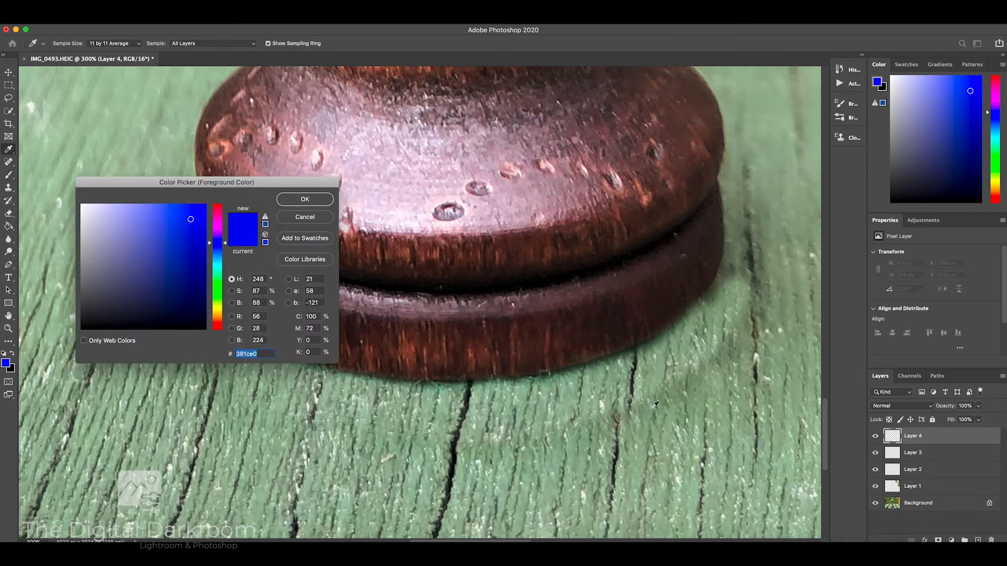
pyautogui.click(422, 387)
pyautogui.click(303, 198)
# Step: Paint a green band on the planks around the bottom of the chess piece, finishing with a 35 px brush
pyautogui.moveTo(740, 289)
pyautogui.mouseDown()
pyautogui.moveTo(684, 334)
pyautogui.moveTo(679, 360)
pyautogui.moveTo(578, 403)
pyautogui.moveTo(351, 400)
pyautogui.mouseUp()
pyautogui.scroll(3, 350, 400)
pyautogui.press('[')
pyautogui.press('[')
pyautogui.press('[')
pyautogui.press('[')
pyautogui.moveTo(315, 440); pyautogui.dragTo(209, 371)
# Step: Try different blending modes and a lower opacity on the painted green layer, and delete that layer
pyautogui.click(901, 406)
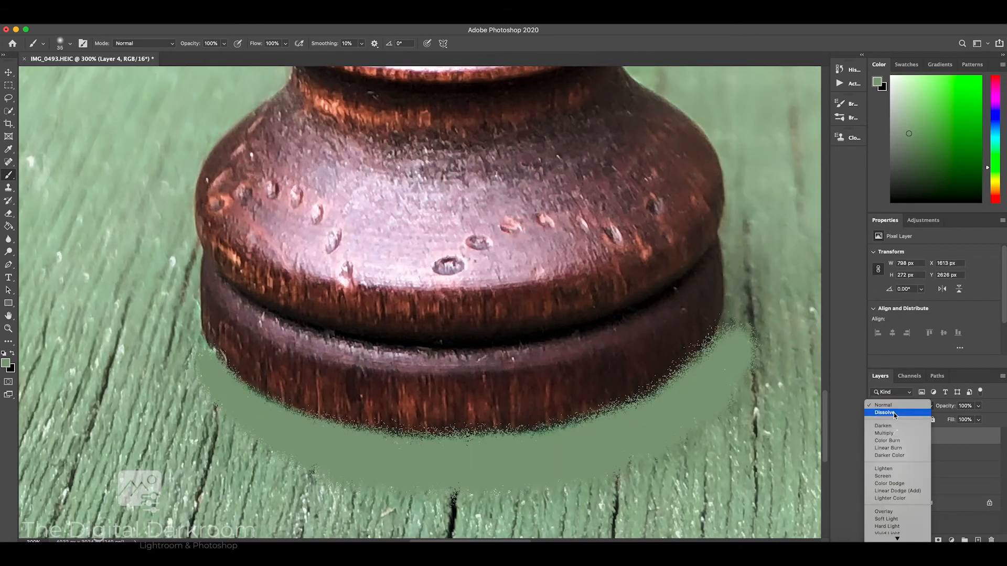
pyautogui.press('Escape')
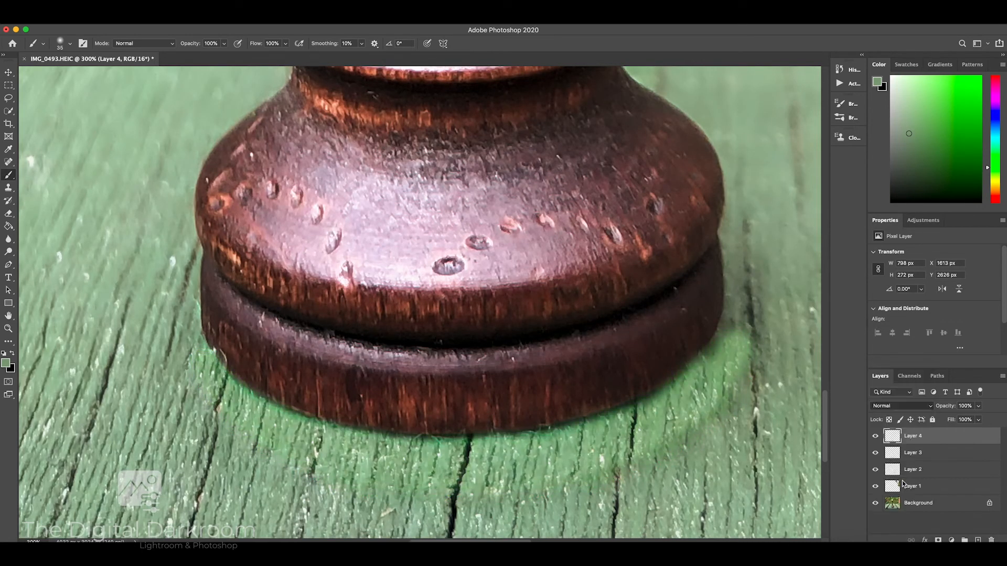
pyautogui.moveTo(979, 409); pyautogui.dragTo(949, 421)
pyautogui.moveTo(891, 438); pyautogui.dragTo(991, 540)
# Step: Create a new layer, make black the foreground colour, and select the chess piece on the Background layer with Select Subject
pyautogui.click(978, 540)
pyautogui.click(11, 353)
pyautogui.click(9, 111)
pyautogui.click(287, 46)
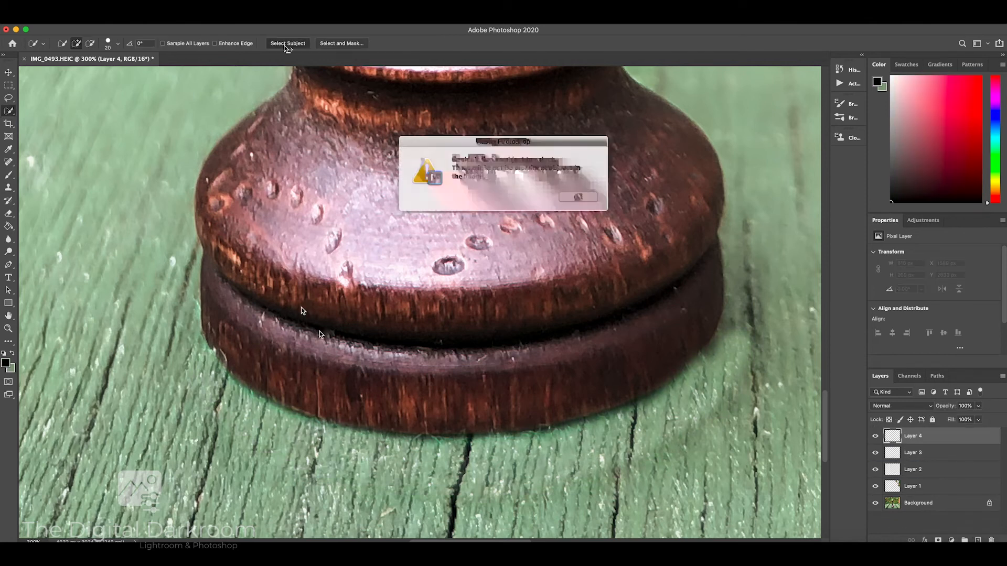
pyautogui.click(578, 197)
pyautogui.click(894, 504)
pyautogui.click(294, 45)
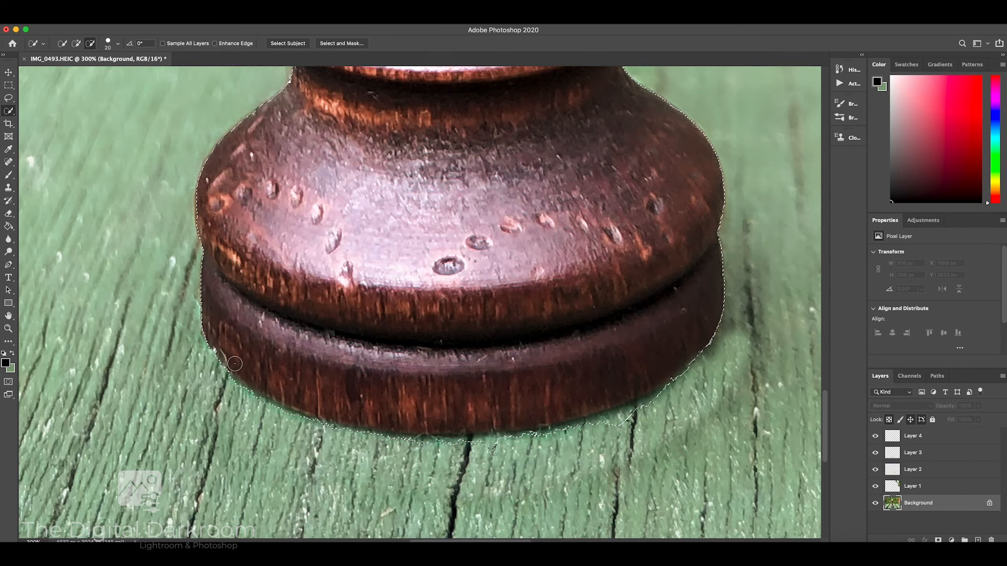
# Step: Replace the automatic selection with one made from a Pen tool path traced around the bottom rim of the chess piece's base
pyautogui.click(194, 19)
pyautogui.click(211, 39)
pyautogui.click(8, 265)
pyautogui.click(204, 336)
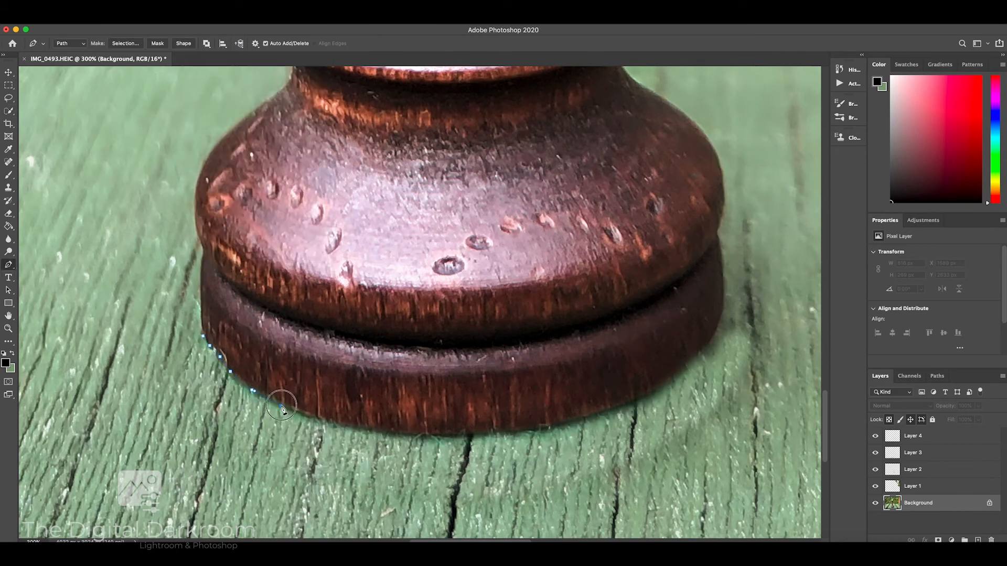
pyautogui.click(718, 238)
pyautogui.click(325, 254)
pyautogui.click(203, 336)
pyautogui.click(125, 44)
pyautogui.click(557, 238)
# Step: Invert the selection and paint a soft black contact shadow along the base's bottom edge on Layer 4 with a 60 px brush
pyautogui.click(195, 19)
pyautogui.click(216, 58)
pyautogui.click(8, 175)
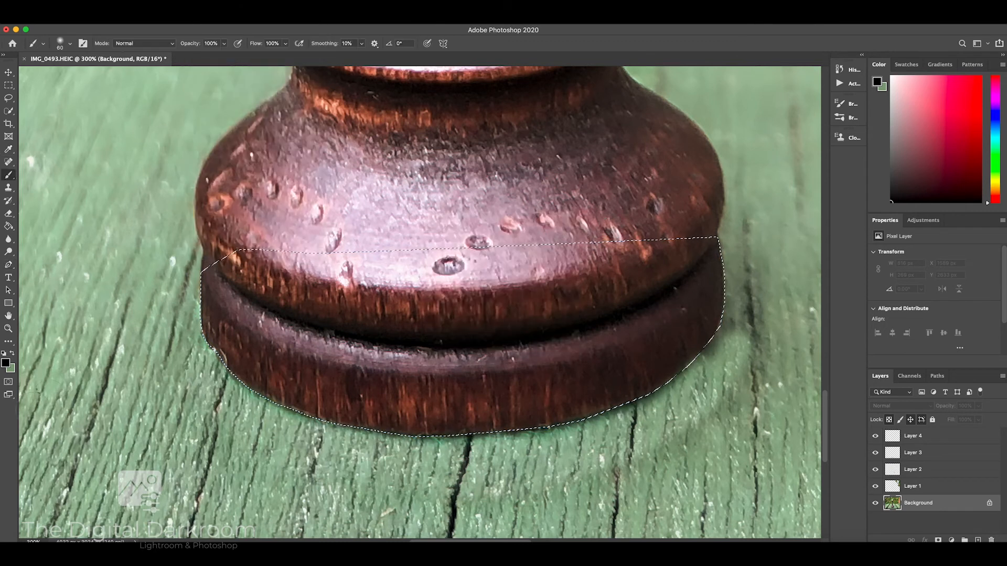
pyautogui.click(915, 435)
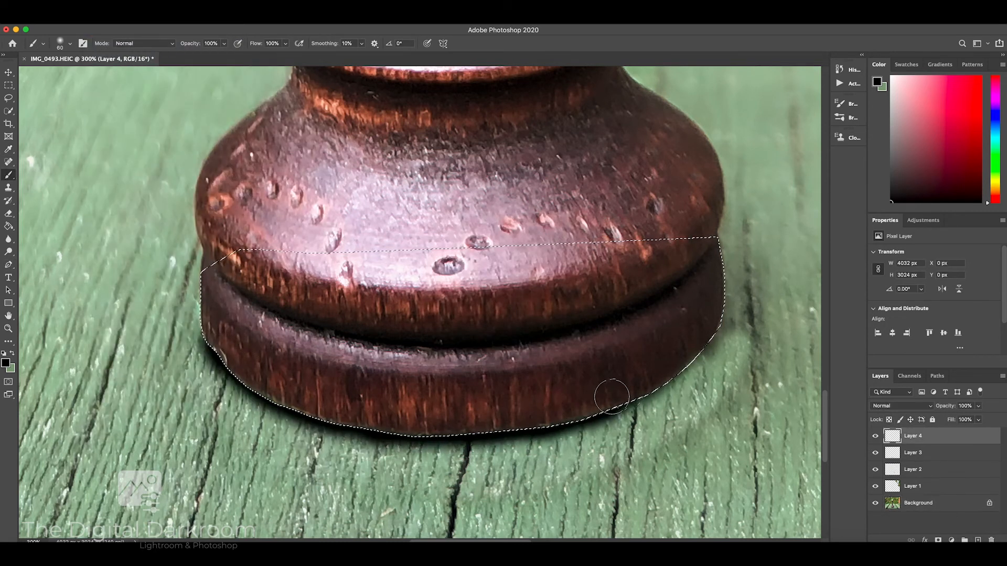
# Step: Try a wider black shadow around the base on a new layer with a 100 px brush and lower layer opacity, and hide that layer
pyautogui.click(978, 540)
pyautogui.press(']')
pyautogui.press(']')
pyautogui.press(']')
pyautogui.press(']')
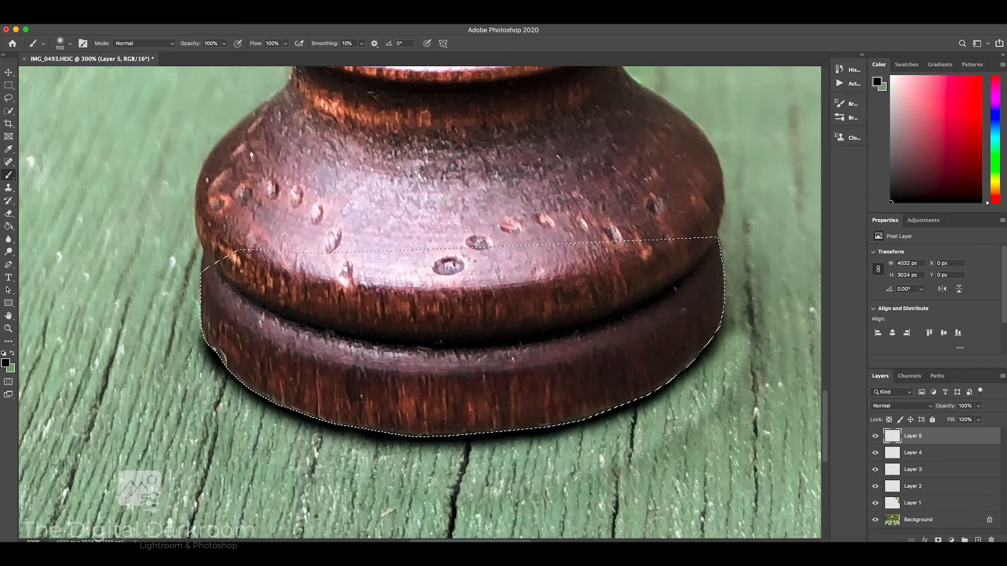
pyautogui.moveTo(173, 356)
pyautogui.mouseDown()
pyautogui.moveTo(210, 414)
pyautogui.moveTo(498, 457)
pyautogui.moveTo(652, 416)
pyautogui.moveTo(734, 346)
pyautogui.mouseUp()
pyautogui.click(978, 406)
pyautogui.moveTo(974, 419); pyautogui.dragTo(944, 422)
pyautogui.click(875, 437)
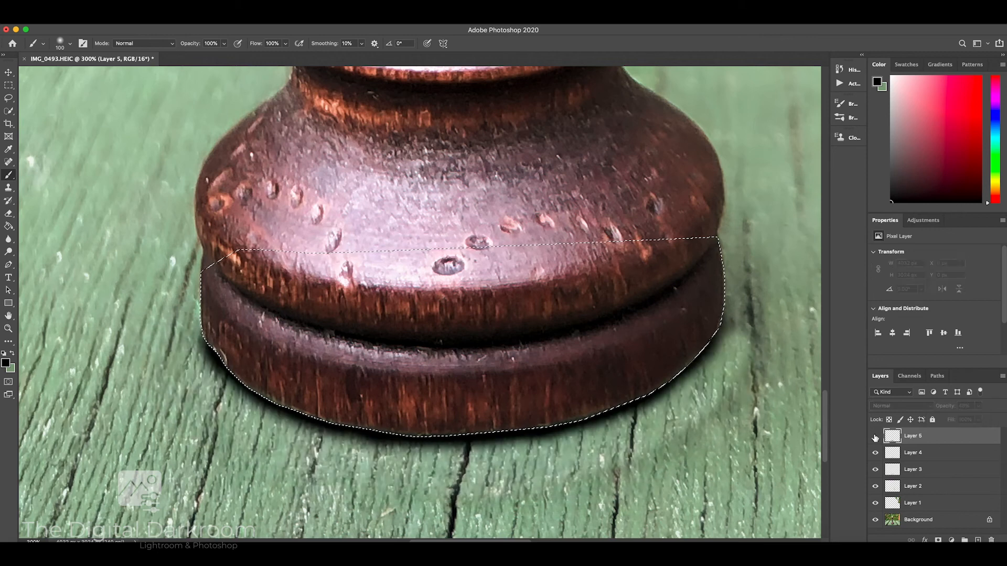
# Step: Clear the selection and create a new layer directly above Layer 4 for the Clone Stamp
pyautogui.click(894, 453)
pyautogui.click(195, 19)
pyautogui.click(204, 40)
pyautogui.press('super+minus')
pyautogui.press('super+minus')
pyautogui.press('super+minus')
pyautogui.press('super+minus')
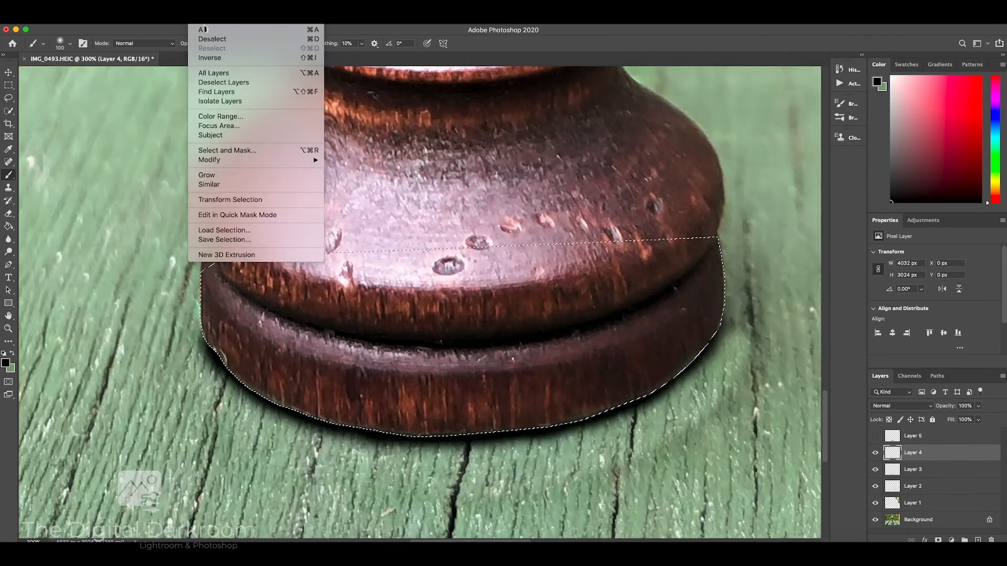
pyautogui.hscroll(3, 651, 362)
pyautogui.hscroll(5, 651, 362)
pyautogui.hscroll(-8, 499, 440)
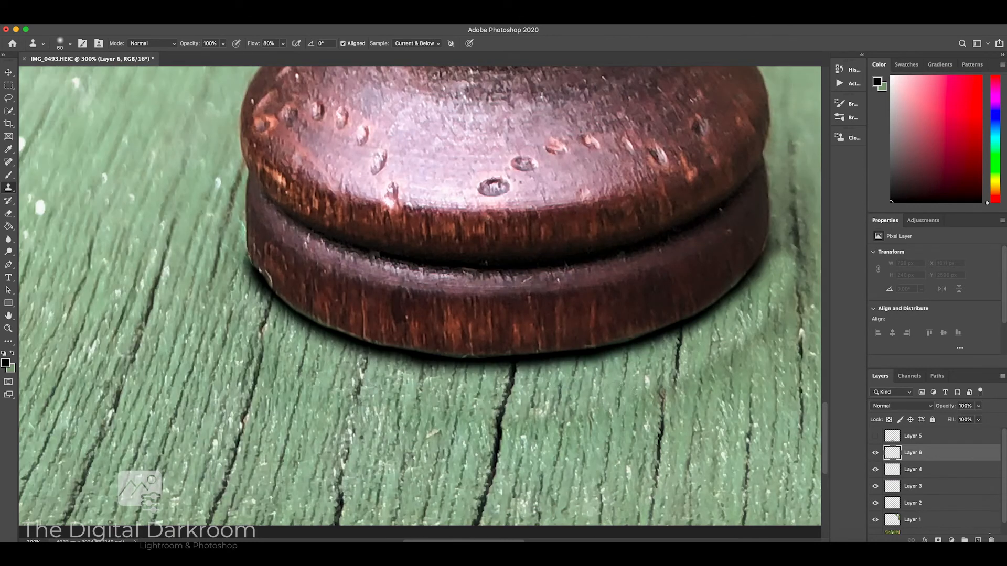
# Step: Clone clean plank texture over the dark patches beside the chess piece's base on Layer 6 with the 60 px Clone Stamp
pyautogui.hscroll(3, 625, 434)
pyautogui.keyDown('alt'); pyautogui.click(625, 435); pyautogui.keyUp('alt')
pyautogui.moveTo(637, 376); pyautogui.dragTo(695, 328)
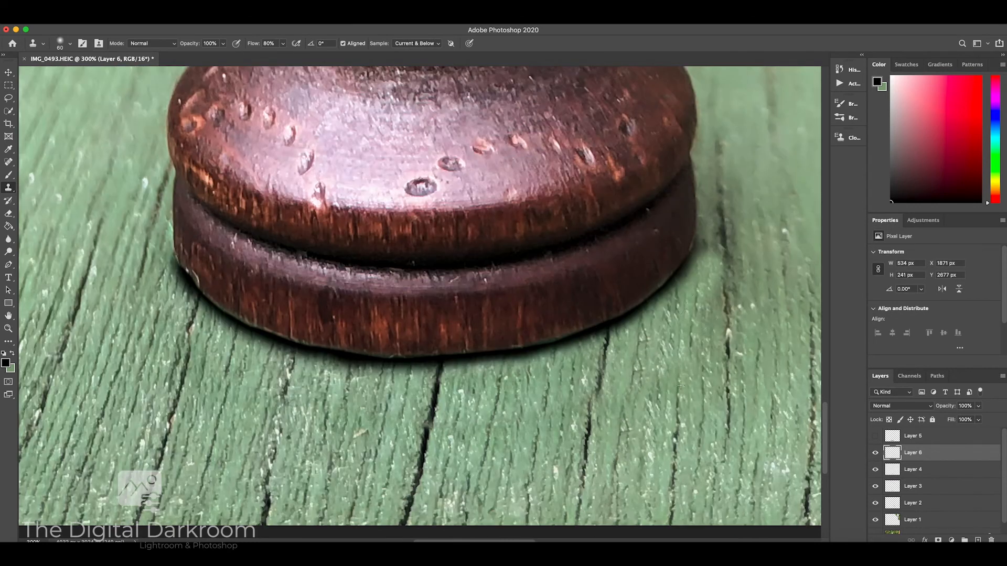
pyautogui.hscroll(4, 663, 424)
pyautogui.moveTo(624, 214); pyautogui.dragTo(614, 276)
pyautogui.hscroll(-6, 731, 277)
pyautogui.hscroll(5, 703, 281)
pyautogui.scroll(-4, 694, 284)
pyautogui.scroll(4, 694, 284)
pyautogui.press('super+plus')
pyautogui.hscroll(6, 694, 283)
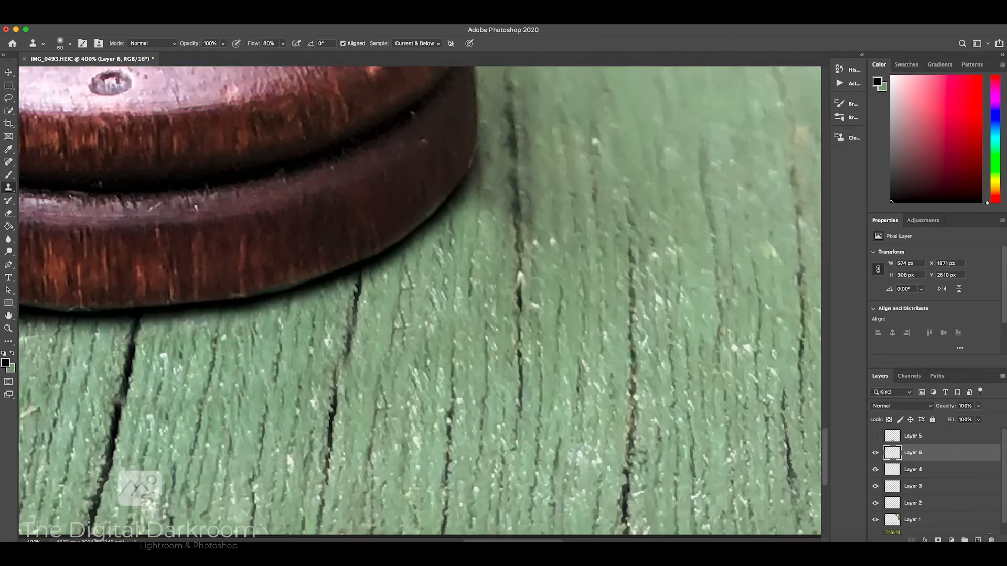
pyautogui.scroll(-2, 695, 283)
pyautogui.keyDown('alt'); pyautogui.click(520, 317); pyautogui.keyUp('alt')
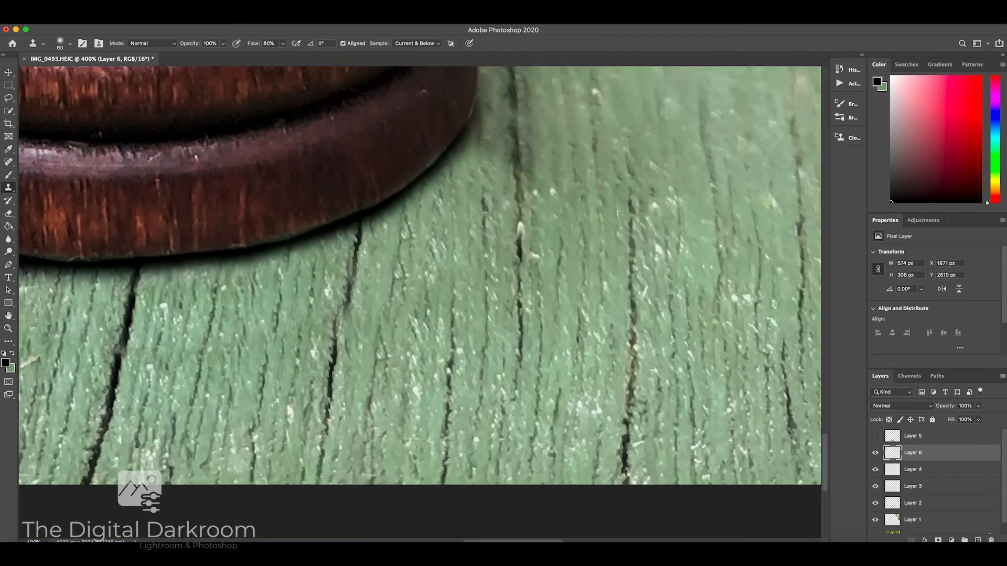
# Step: Check the cloned planks beside the base and undo the last two clone strokes
pyautogui.press('super+0')
pyautogui.press('super+plus')
pyautogui.press('super+plus')
pyautogui.press('super+plus')
pyautogui.press('super+plus')
pyautogui.press('super+plus')
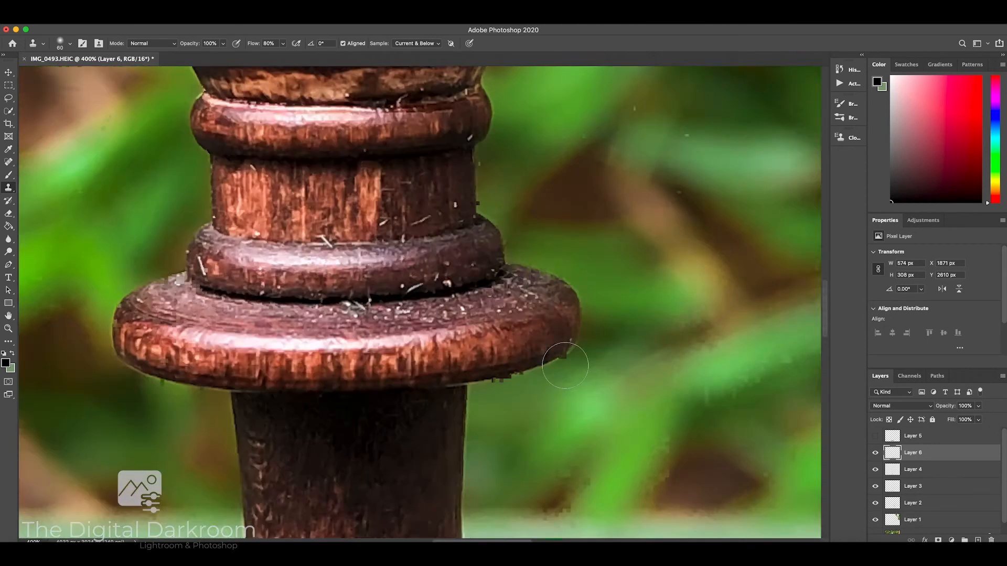
pyautogui.scroll(-15, 566, 363)
pyautogui.hscroll(4, 567, 363)
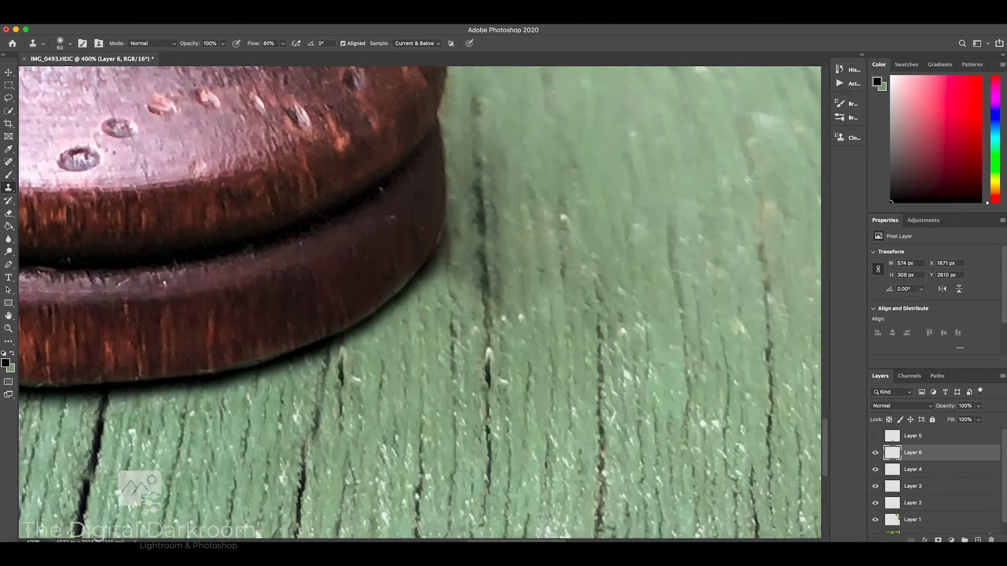
pyautogui.press('super+z')
pyautogui.press('super+z')
pyautogui.press('super+minus')
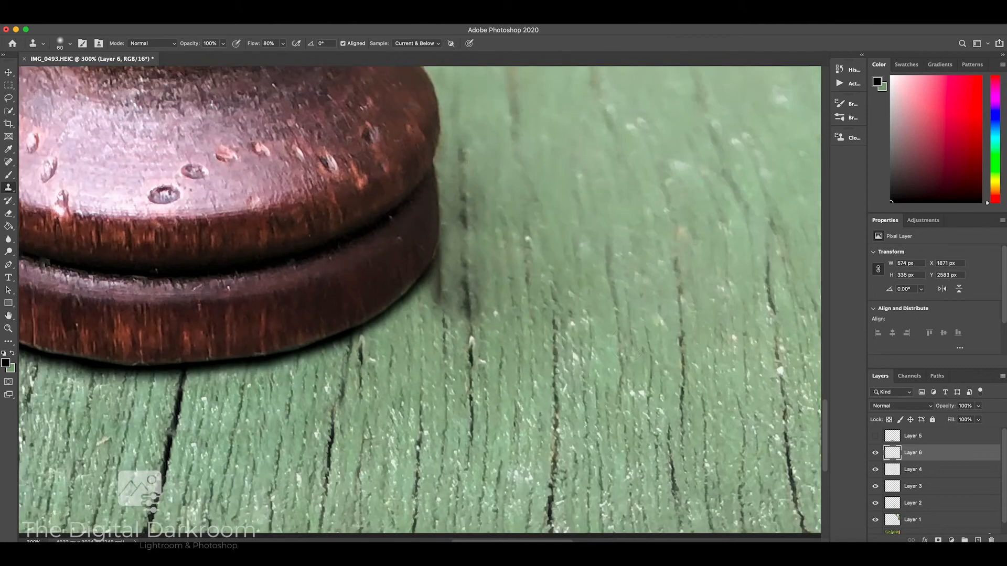
# Step: Restore the selection outside the base and clone clean plank texture over the dark marks next to its rim
pyautogui.hscroll(3, 420, 302)
pyautogui.scroll(2, 419, 302)
pyautogui.click(199, 19)
pyautogui.click(206, 50)
pyautogui.keyDown('alt'); pyautogui.click(453, 270); pyautogui.keyUp('alt')
pyautogui.moveTo(389, 271)
pyautogui.mouseDown()
pyautogui.moveTo(451, 270)
pyautogui.moveTo(449, 247)
pyautogui.moveTo(458, 296)
pyautogui.mouseUp()
pyautogui.press('super+minus')
pyautogui.press('super+minus')
pyautogui.press('super+minus')
pyautogui.press('super+minus')
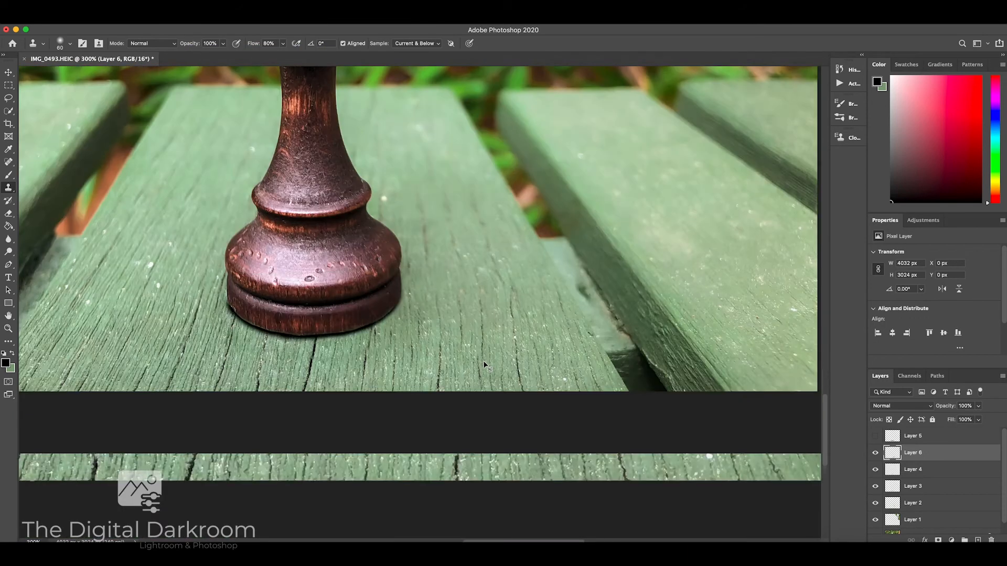
# Step: Show the hidden wide shadow layer, Layer 5, and delete it
pyautogui.click(890, 471)
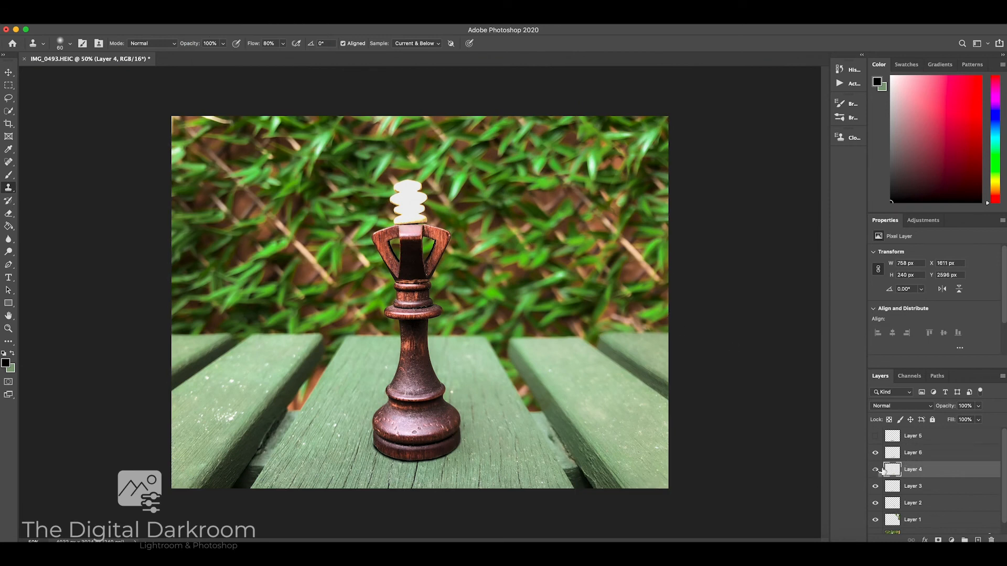
pyautogui.click(876, 436)
pyautogui.moveTo(987, 438); pyautogui.dragTo(992, 541)
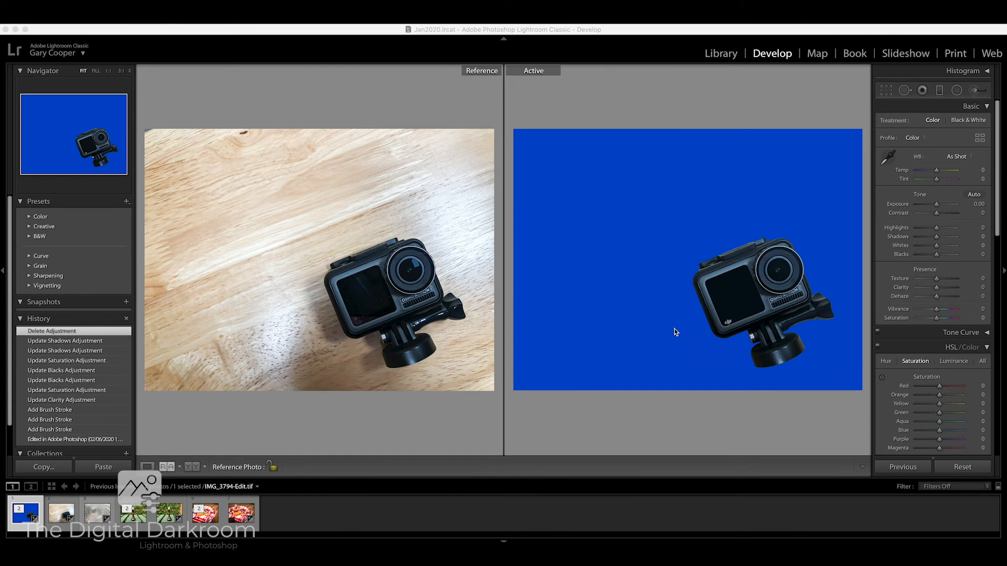
# Step: Switch to Lightroom Classic and compare the lens, screen and mount of the action camera in the reference and edited photos up close
pyautogui.click(792, 271)
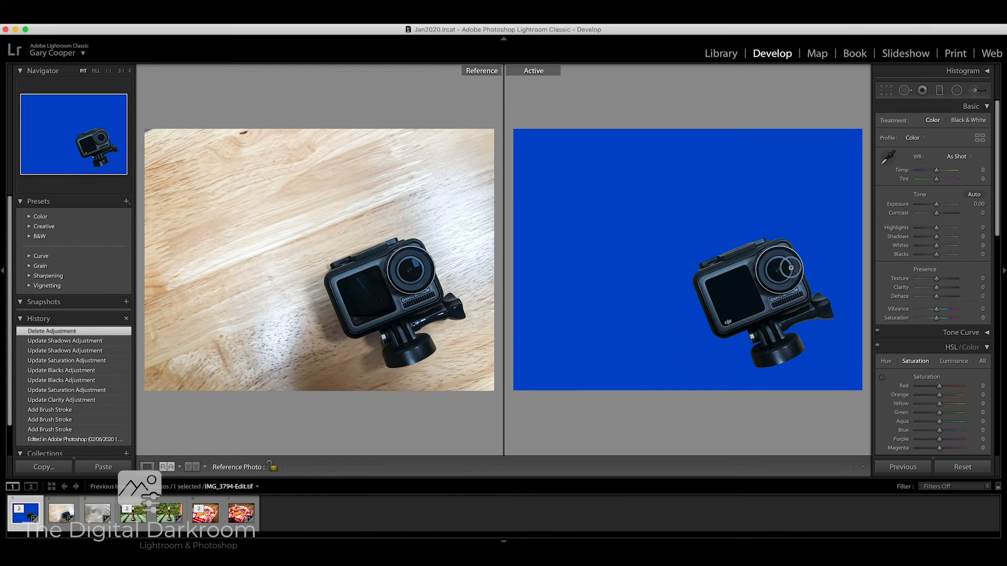
pyautogui.click(791, 268)
pyautogui.scroll(-2, 772, 294)
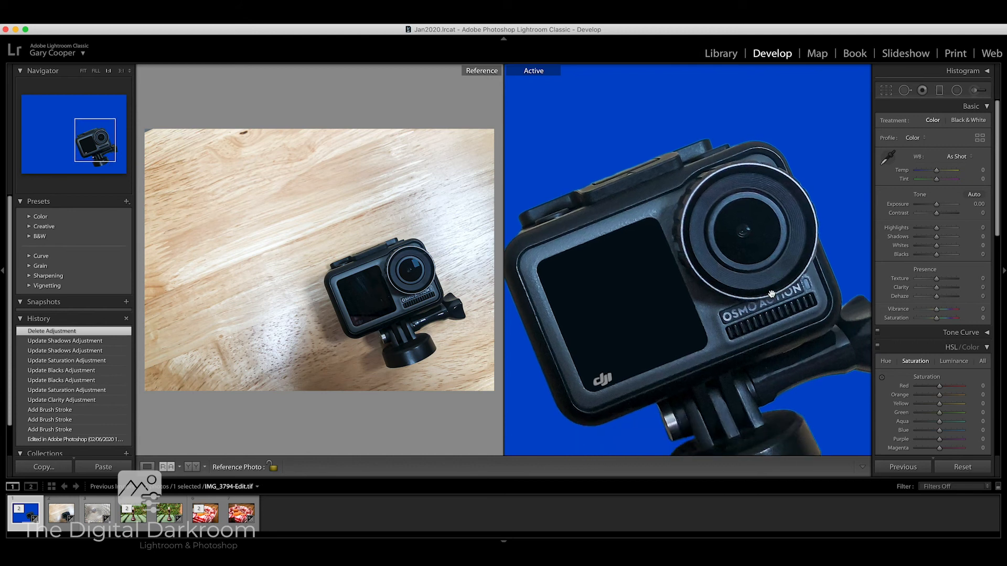
pyautogui.click(418, 289)
pyautogui.scroll(-2, 415, 283)
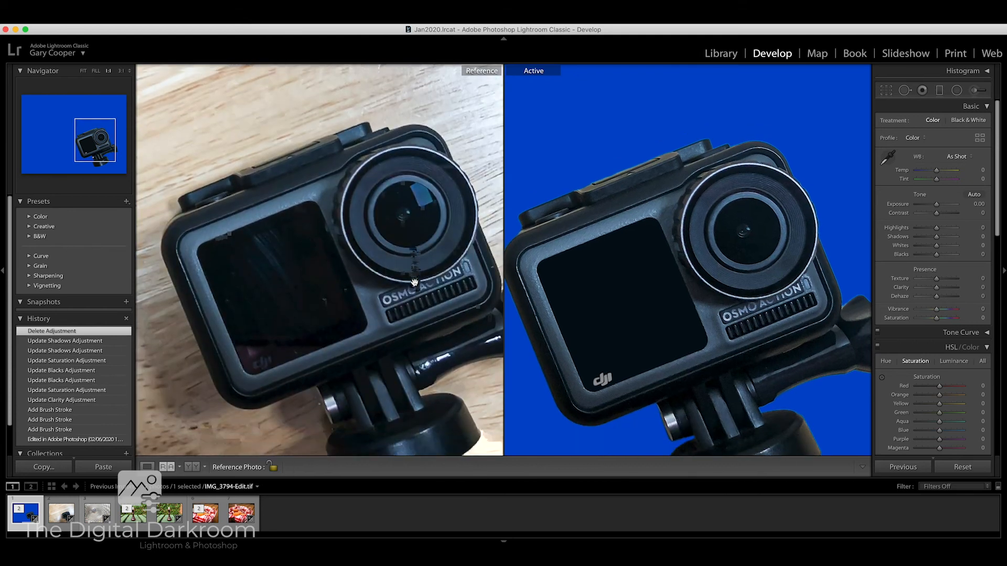
pyautogui.hscroll(1, 414, 283)
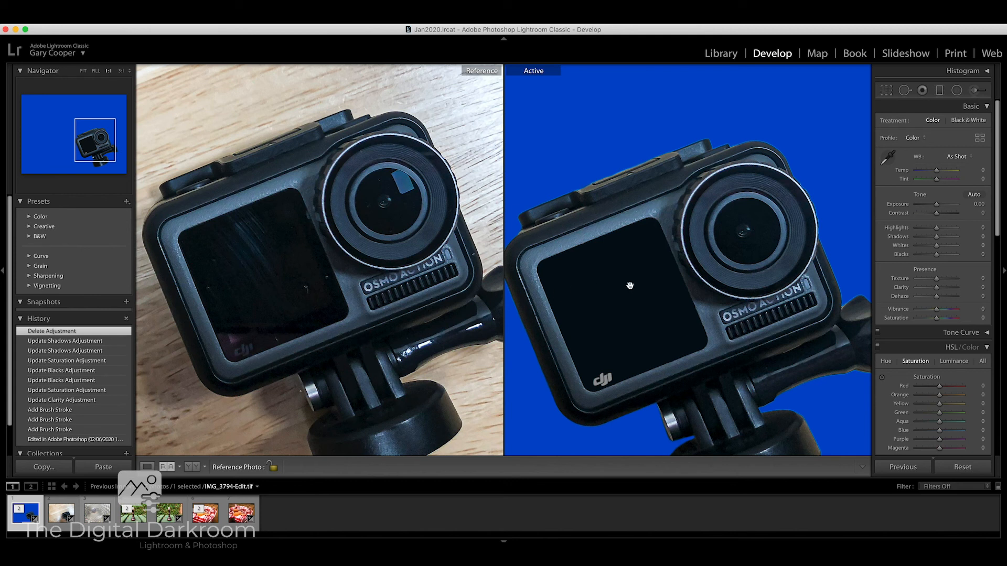
pyautogui.hscroll(5, 697, 266)
pyautogui.scroll(-3, 698, 267)
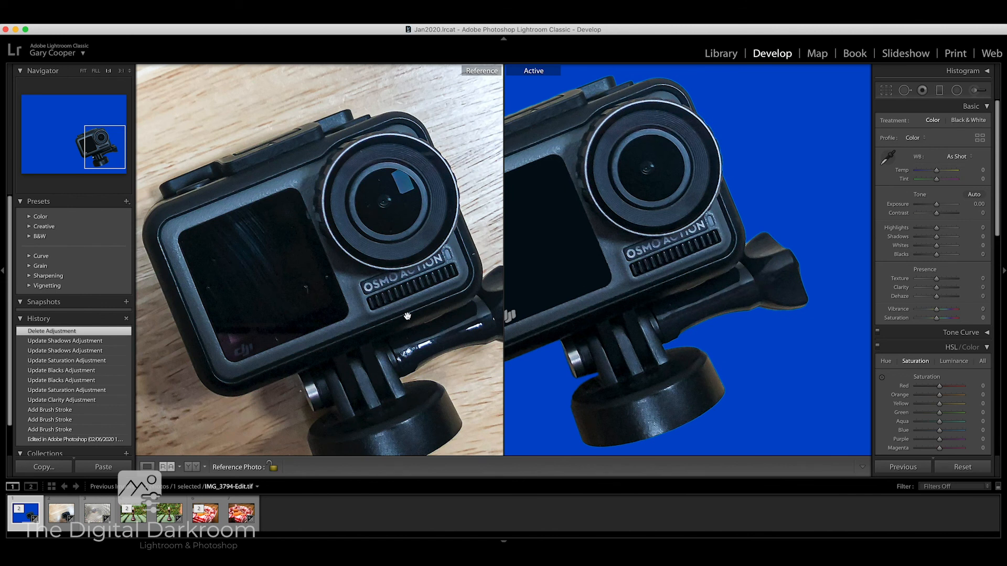
pyautogui.hscroll(4, 407, 316)
pyautogui.scroll(-2, 407, 316)
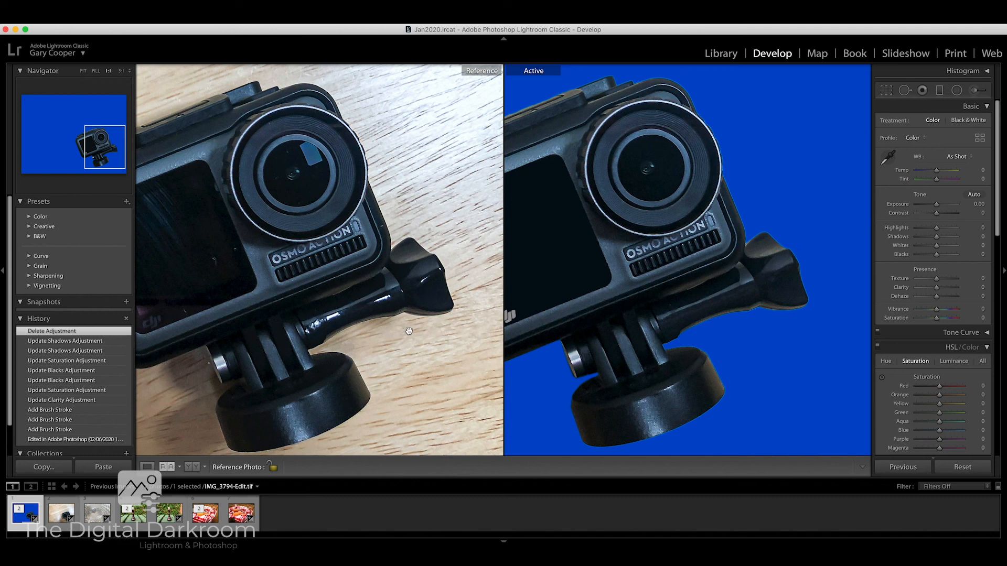
pyautogui.click(349, 317)
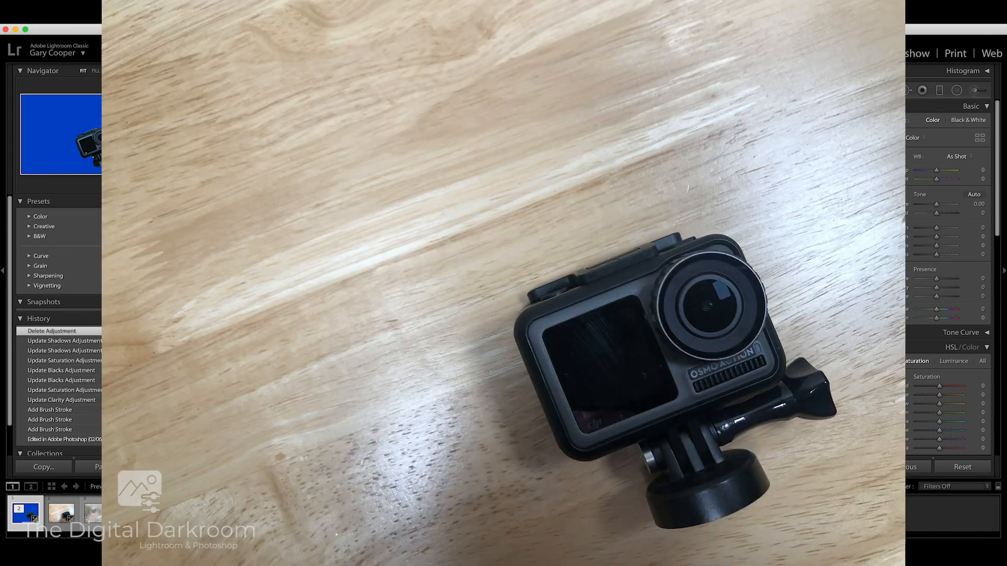